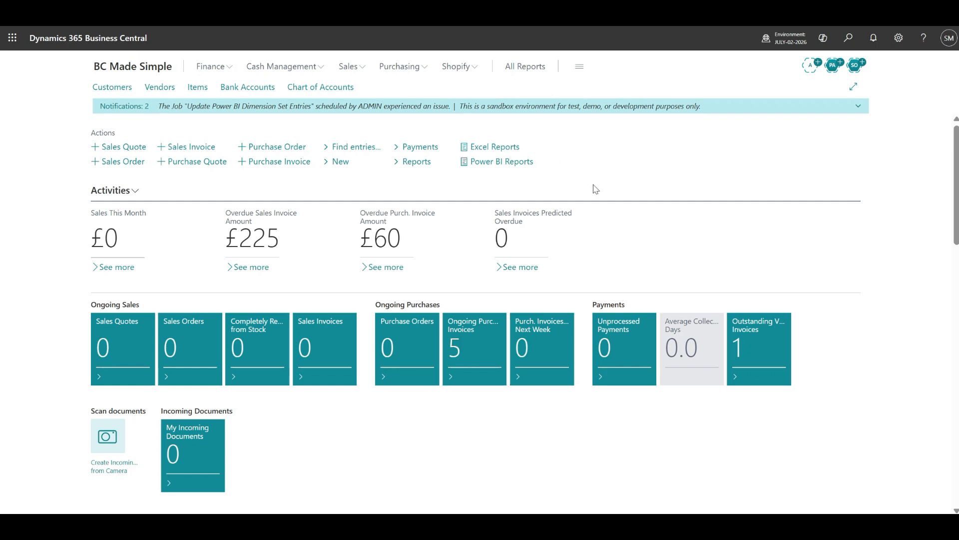
# Find and open the VAT Business Posting Groups page, review its codes, and close it
pyautogui.click(848, 38)
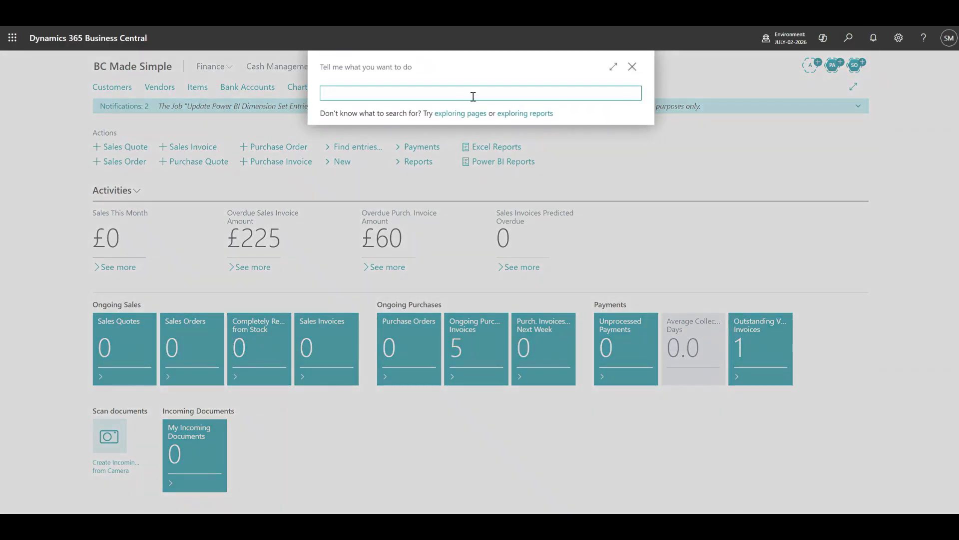
pyautogui.click(474, 90)
pyautogui.write('v')
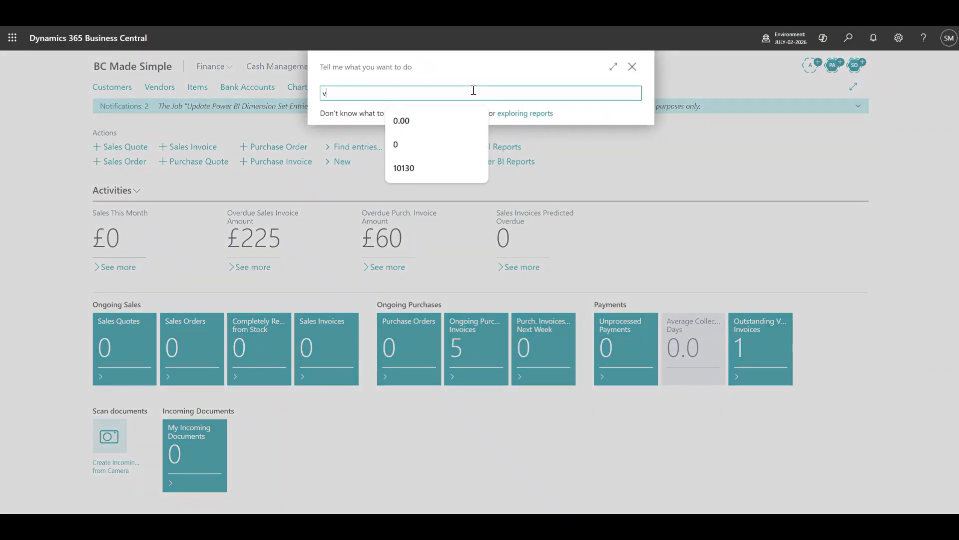
pyautogui.write('at busin')
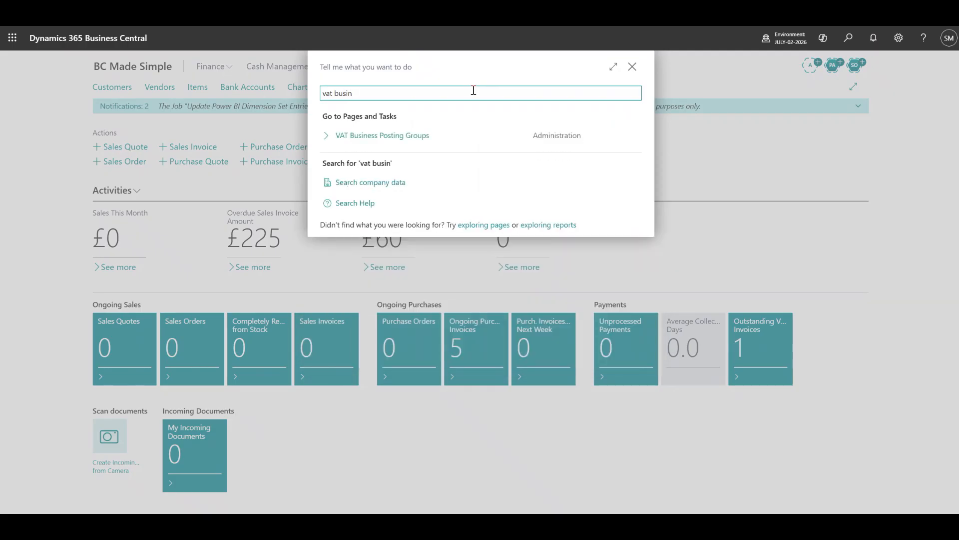
pyautogui.click(433, 136)
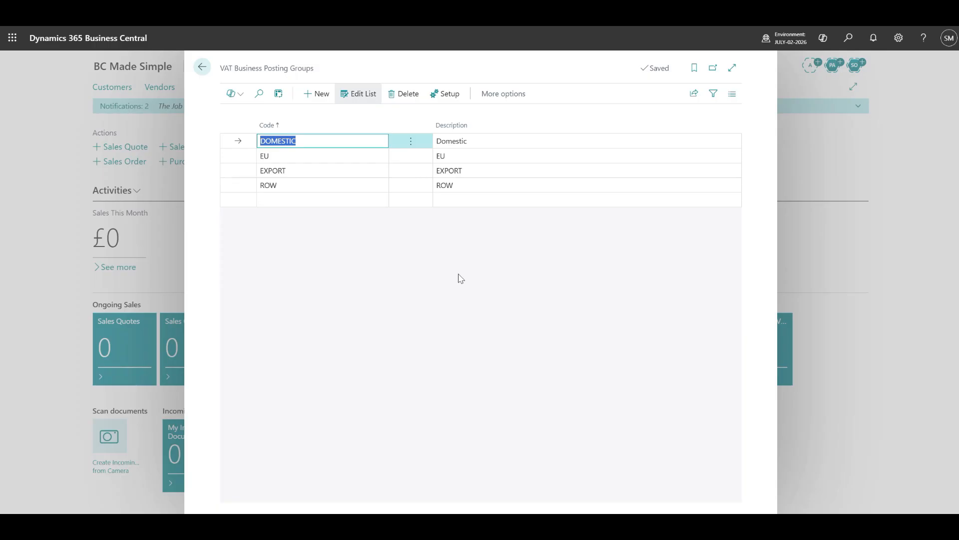
pyautogui.click(176, 233)
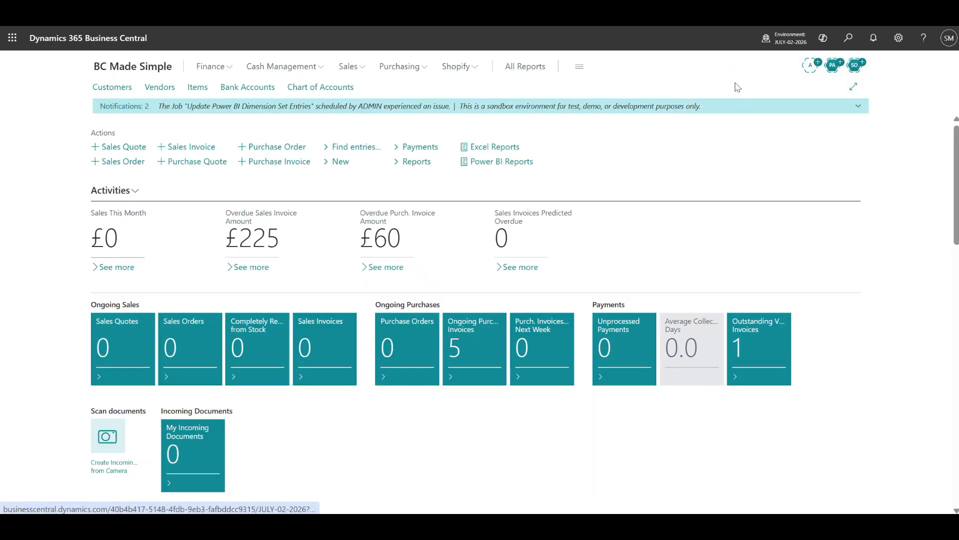
# Find and open the VAT Product Posting Groups page, review its codes and descriptions, and close it
pyautogui.click(848, 38)
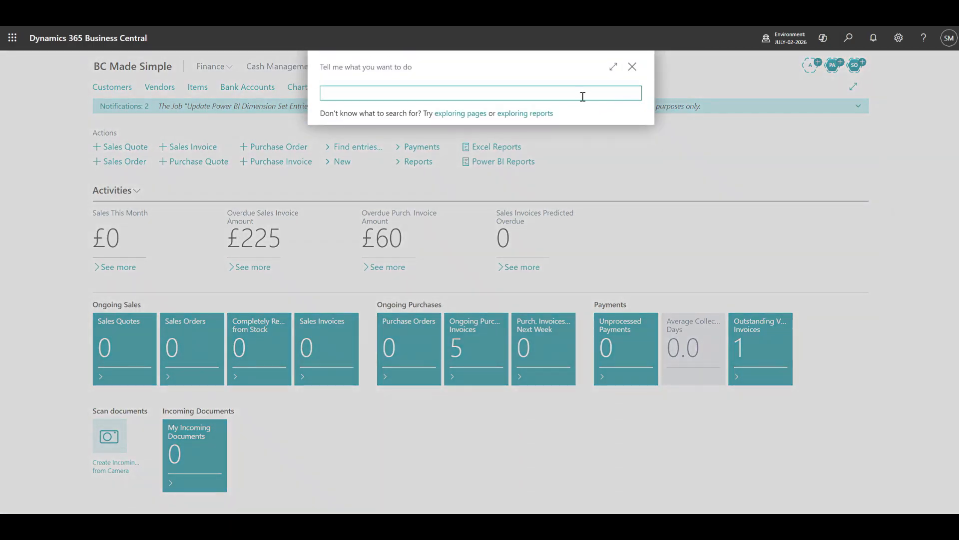
pyautogui.write('vat produ')
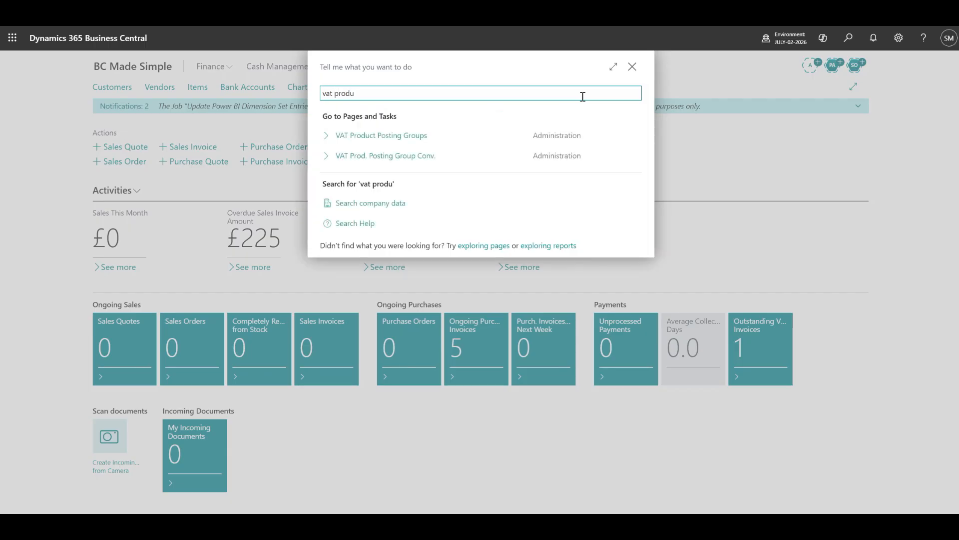
pyautogui.click(382, 136)
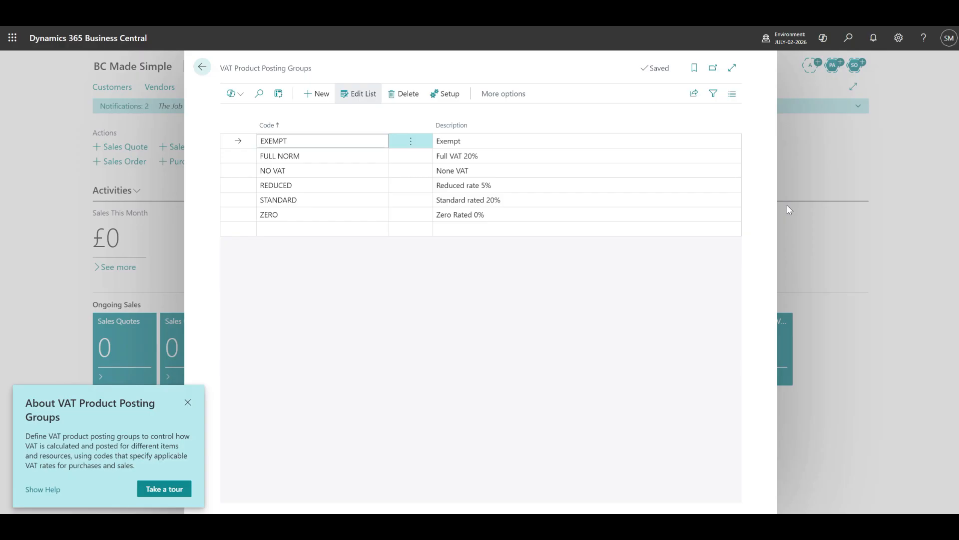
pyautogui.click(146, 230)
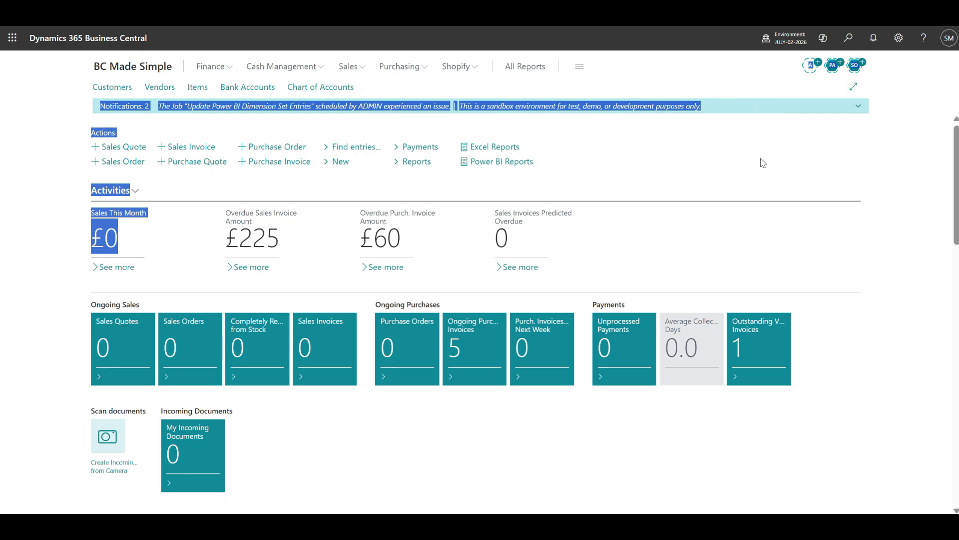
# Find and open the VAT Posting Setup page, review the posting group combinations, and close it
pyautogui.click(848, 38)
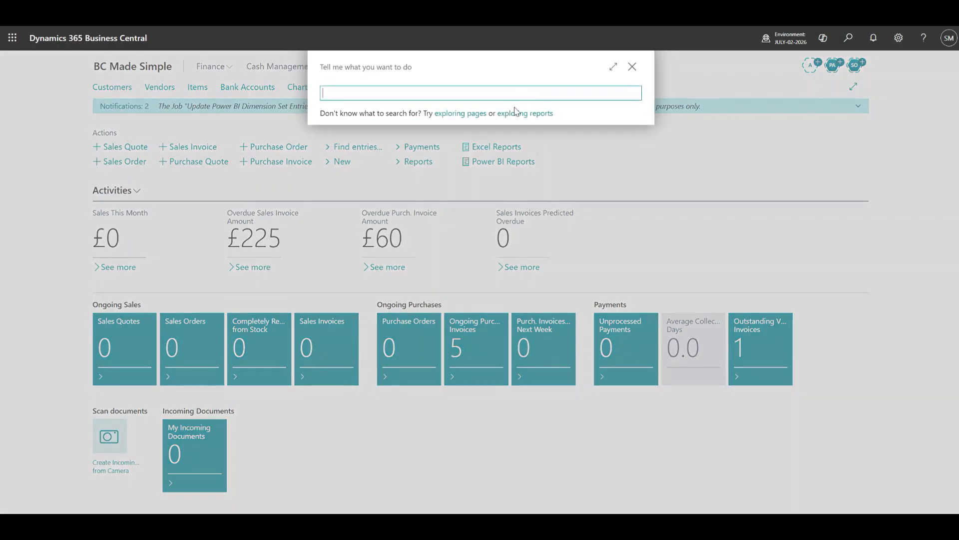
pyautogui.click(504, 93)
pyautogui.write('vat posting')
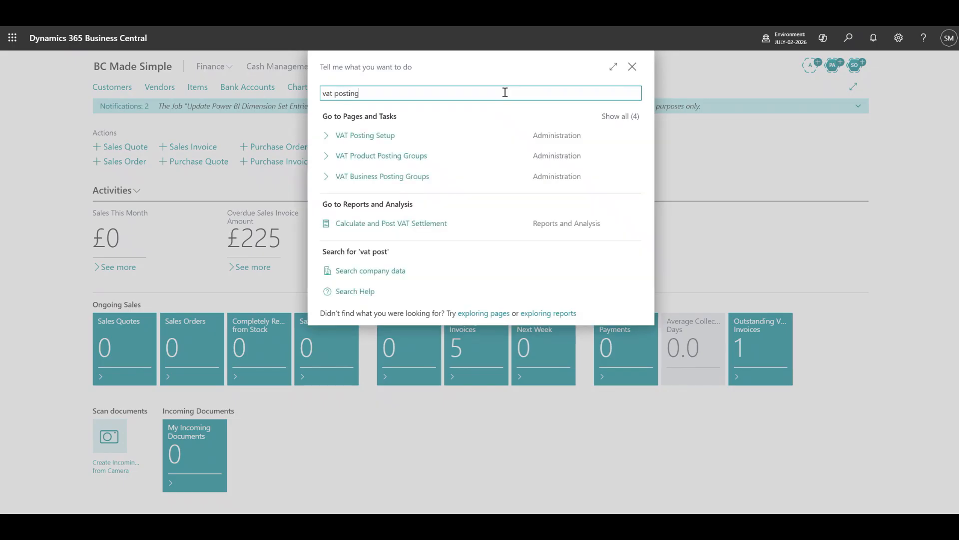
pyautogui.click(369, 141)
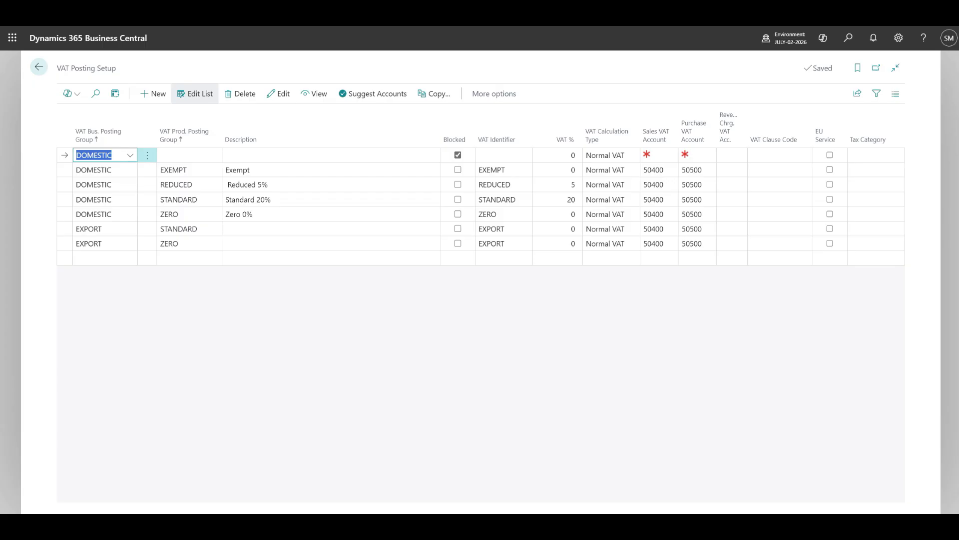
pyautogui.click(13, 195)
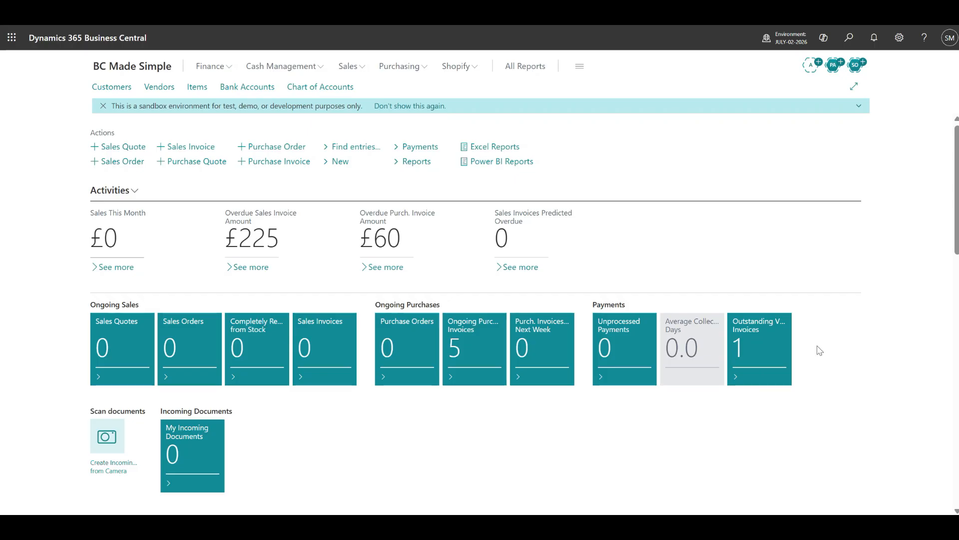
# Find the VAT Statements page and open it with the TRAINING statement template
pyautogui.click(848, 39)
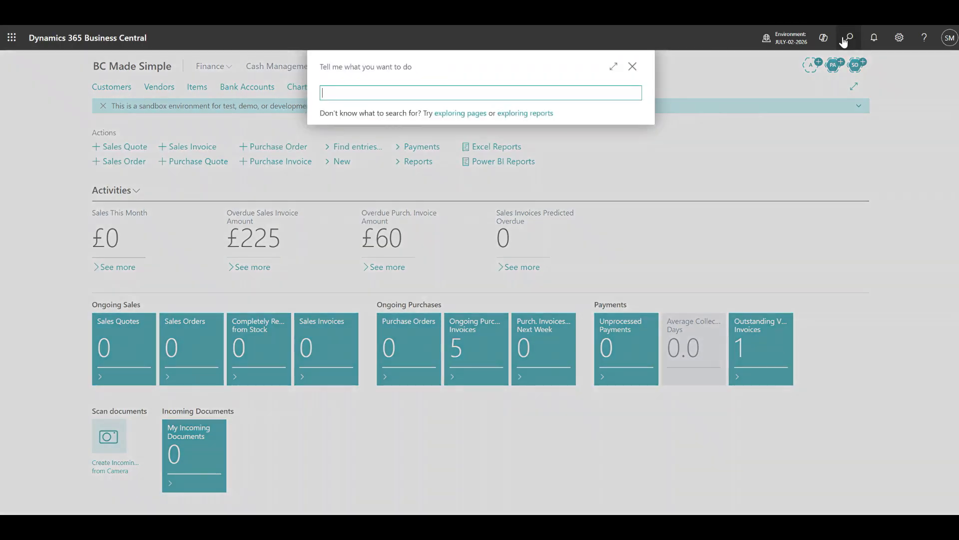
pyautogui.click(333, 94)
pyautogui.write('VAT ST')
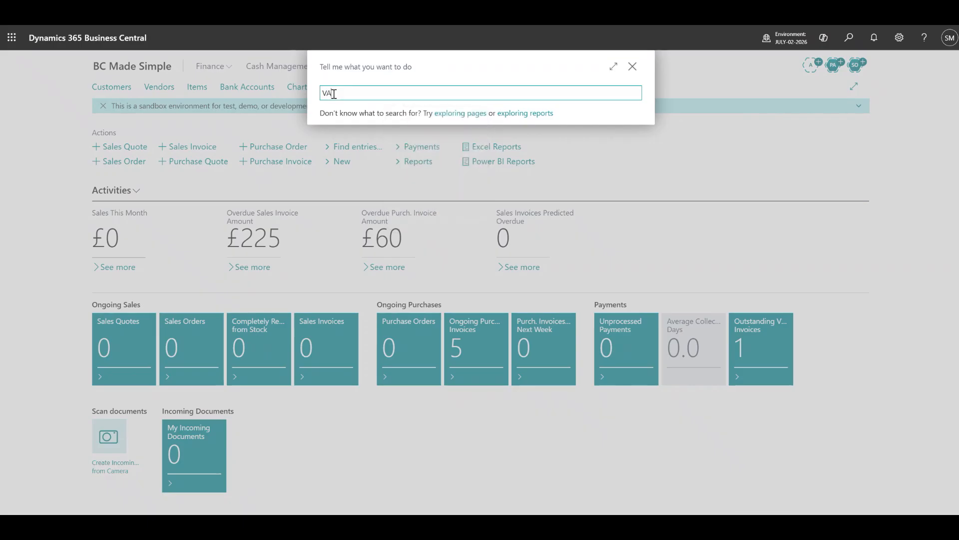
pyautogui.write('ATEM')
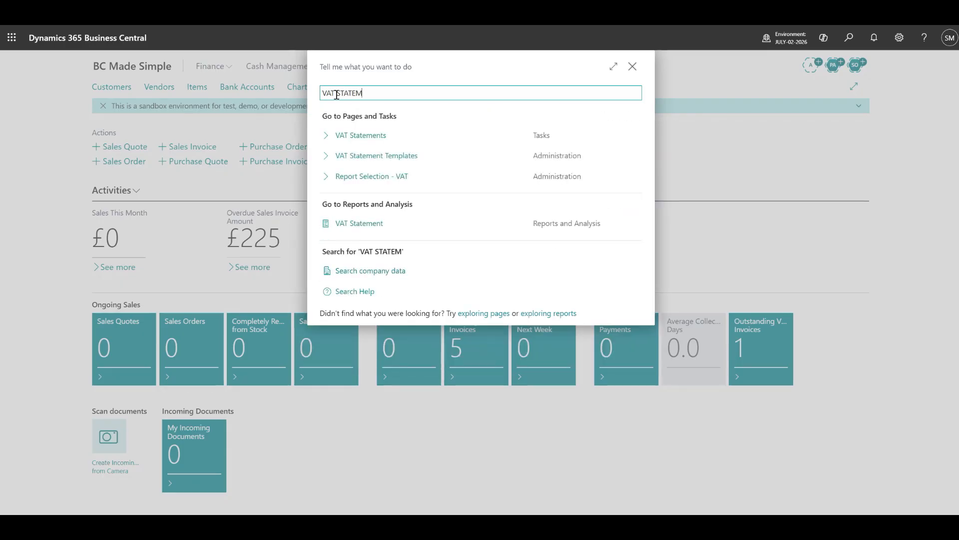
pyautogui.click(349, 140)
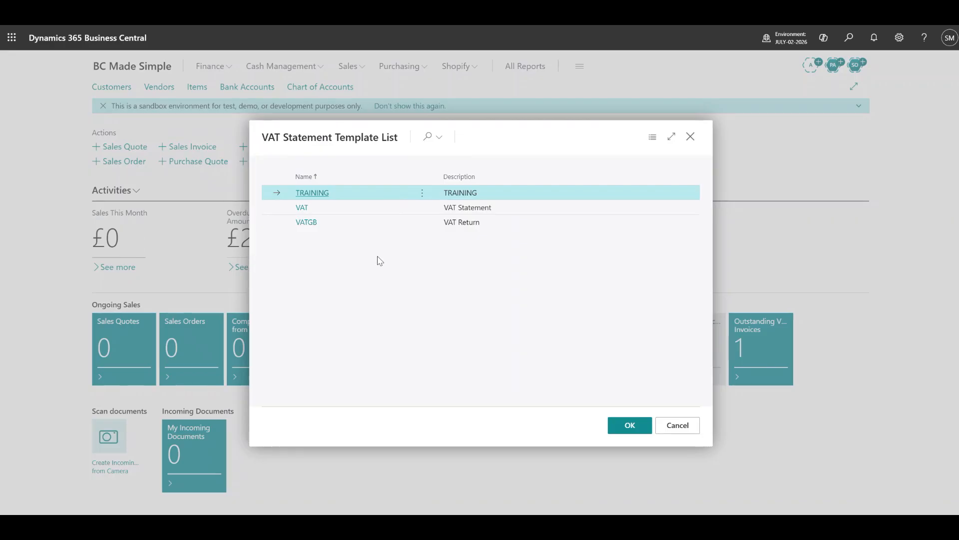
pyautogui.click(312, 194)
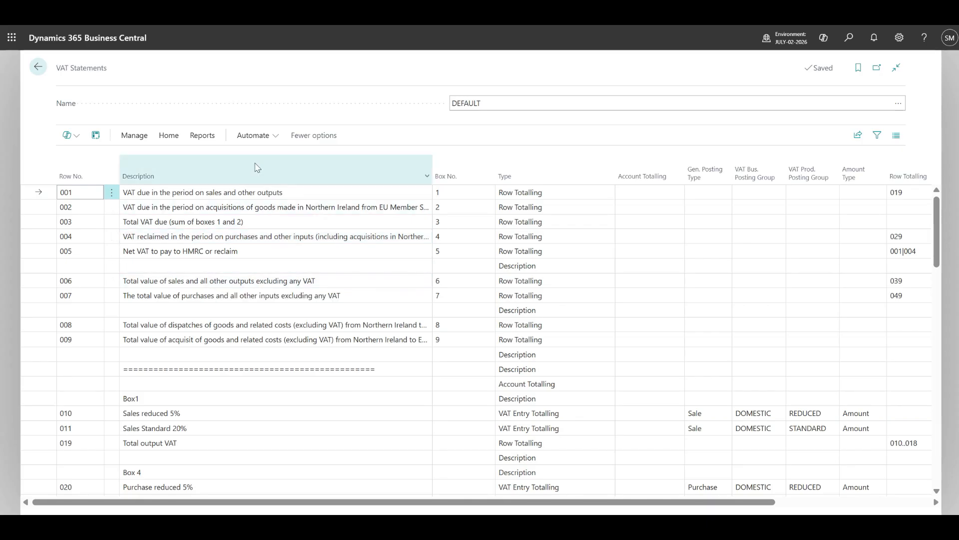
# Examine the VAT statement's columns and the available Type options for row 001
pyautogui.moveTo(257, 167)
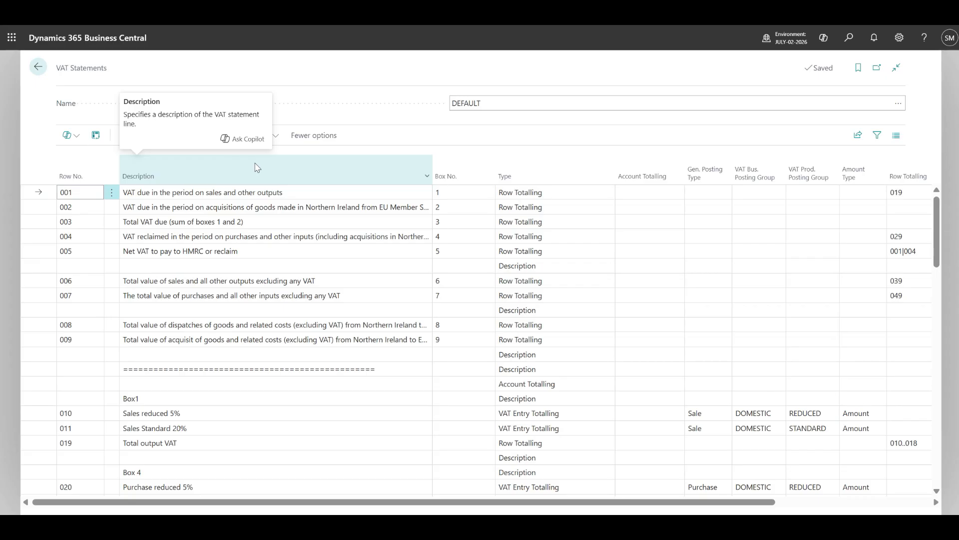
pyautogui.moveTo(511, 184)
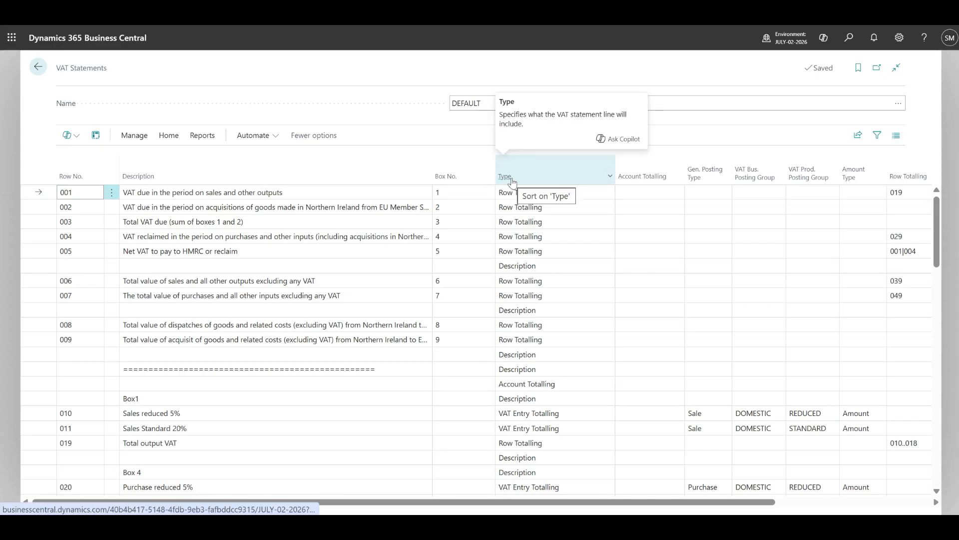
pyautogui.moveTo(81, 169)
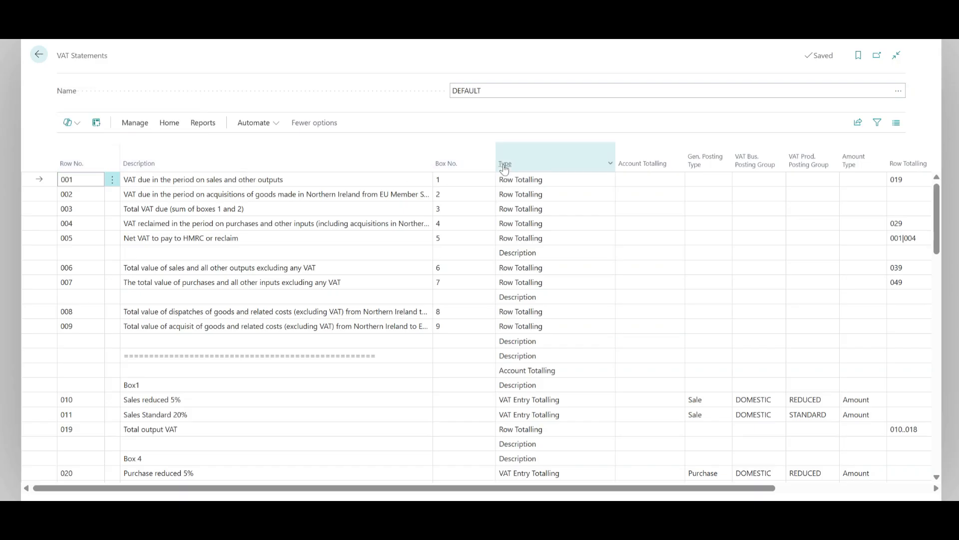
pyautogui.moveTo(504, 169)
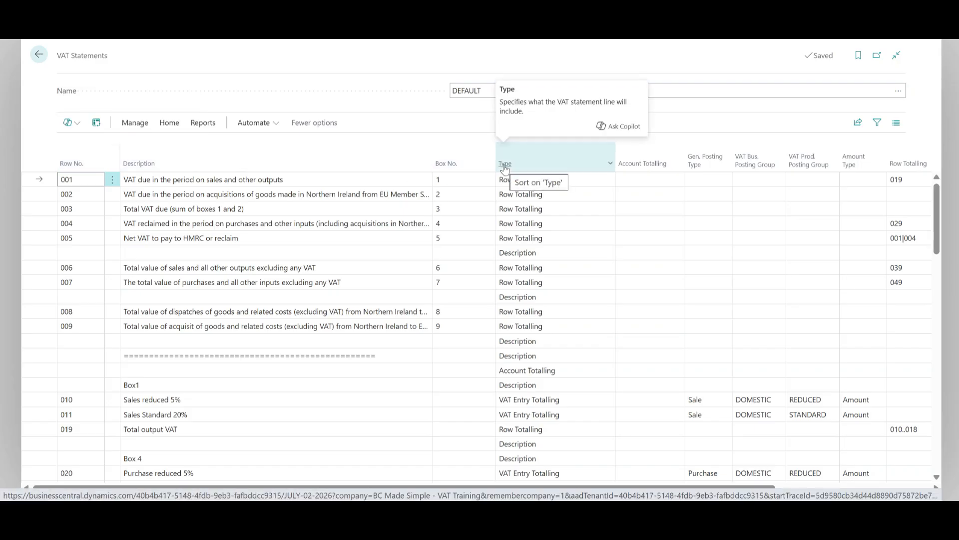
pyautogui.moveTo(182, 172)
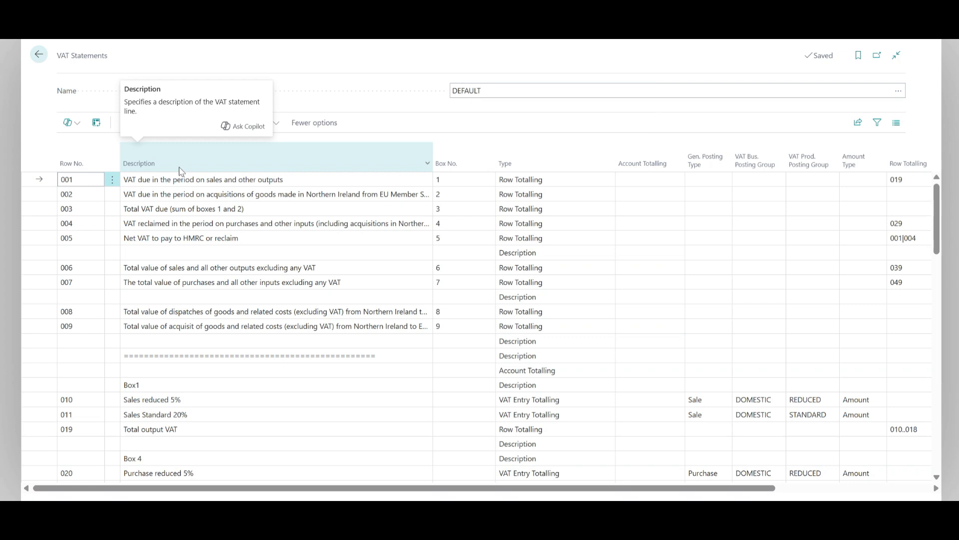
pyautogui.moveTo(455, 166)
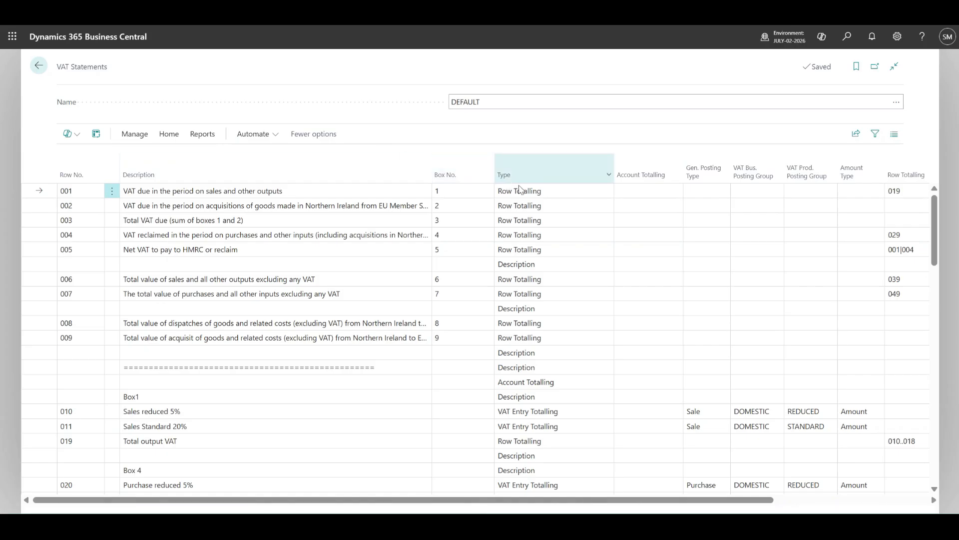
pyautogui.moveTo(527, 183)
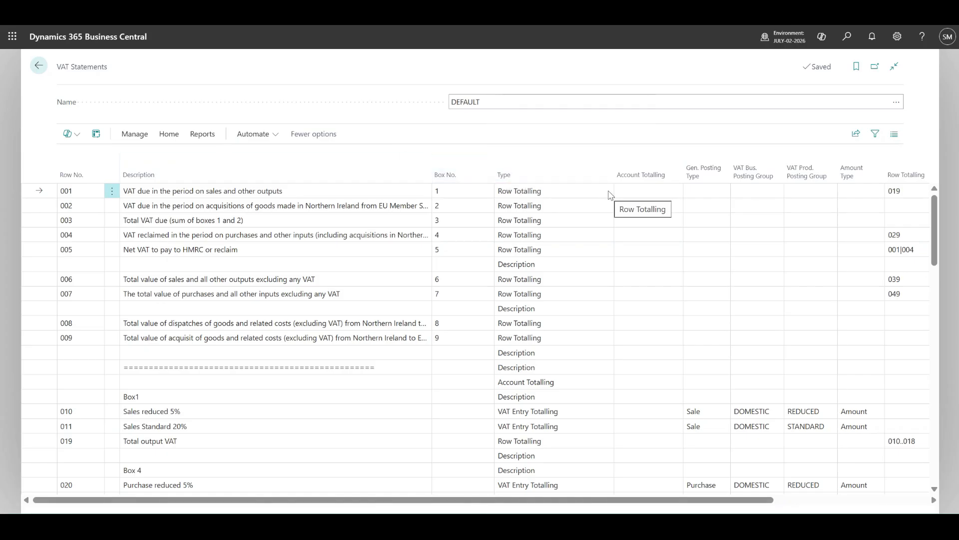
pyautogui.click(611, 194)
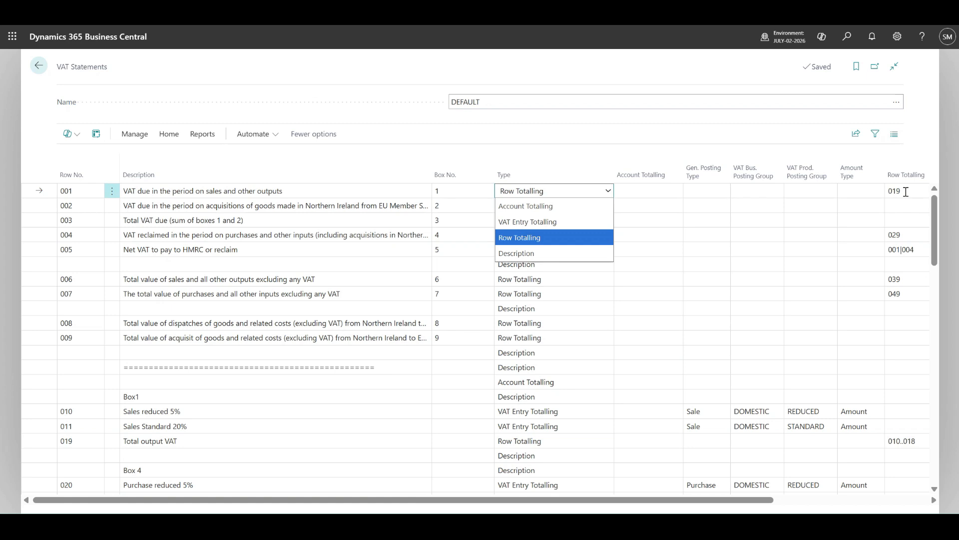
# Examine row 001's choices for general posting type, VAT posting groups, amount type, Calculate with and Print with, leaving them as they are
pyautogui.click(716, 192)
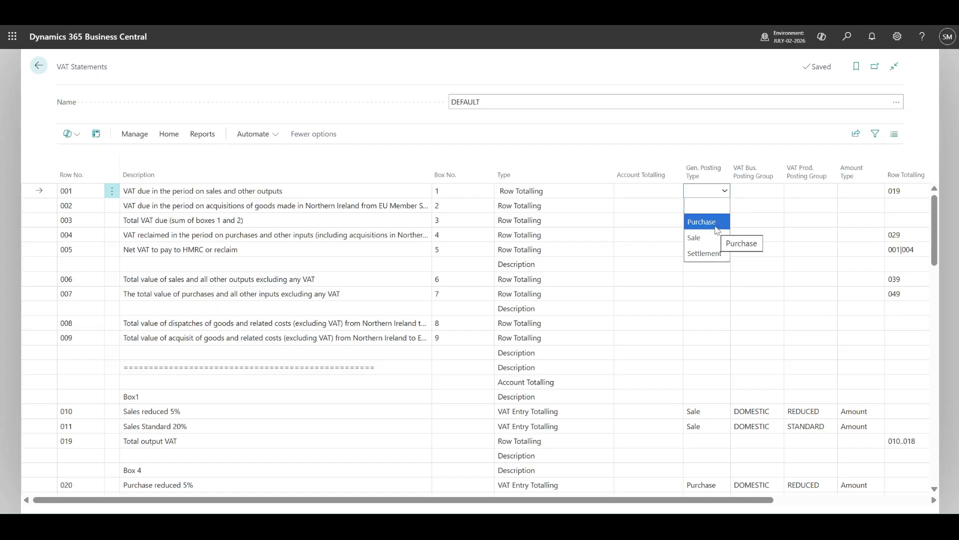
pyautogui.click(756, 189)
pyautogui.press('Down')
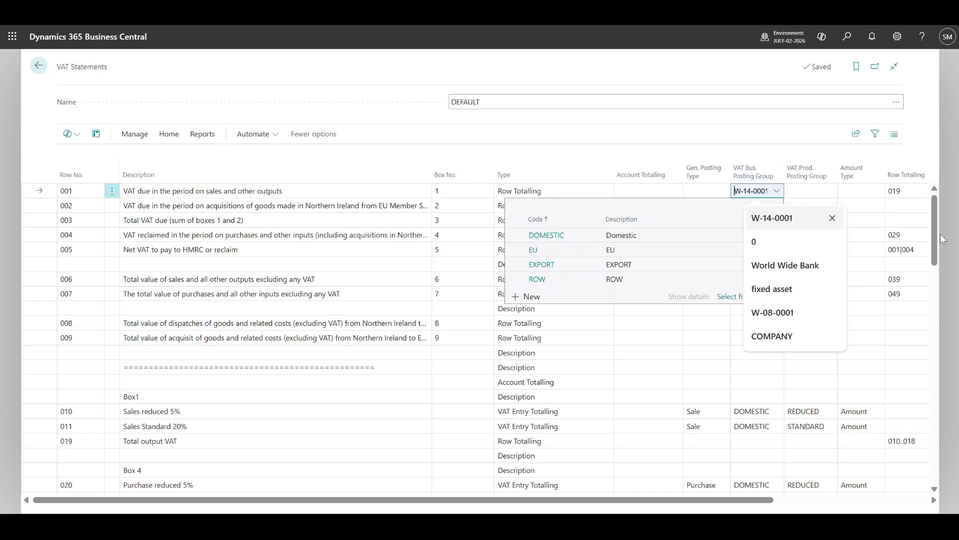
pyautogui.press('Escape')
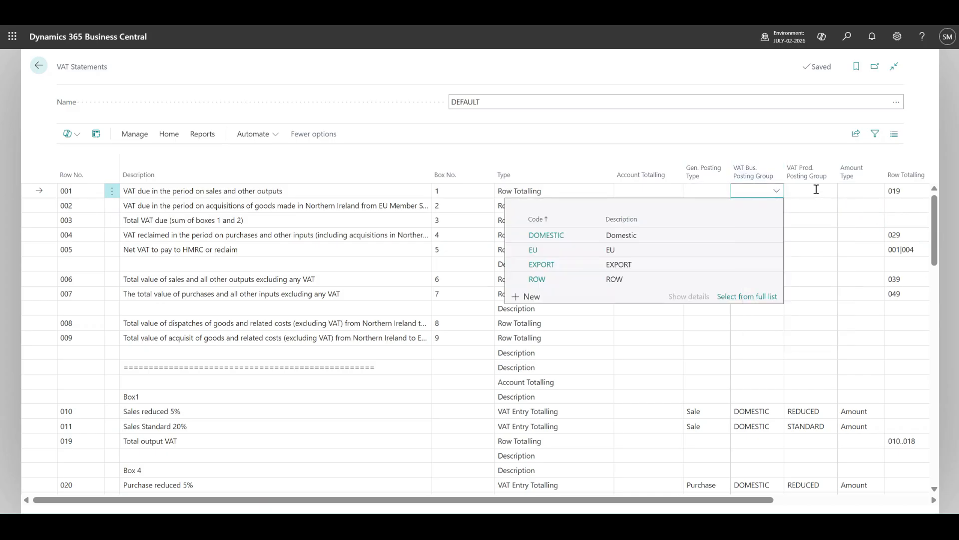
pyautogui.click(817, 189)
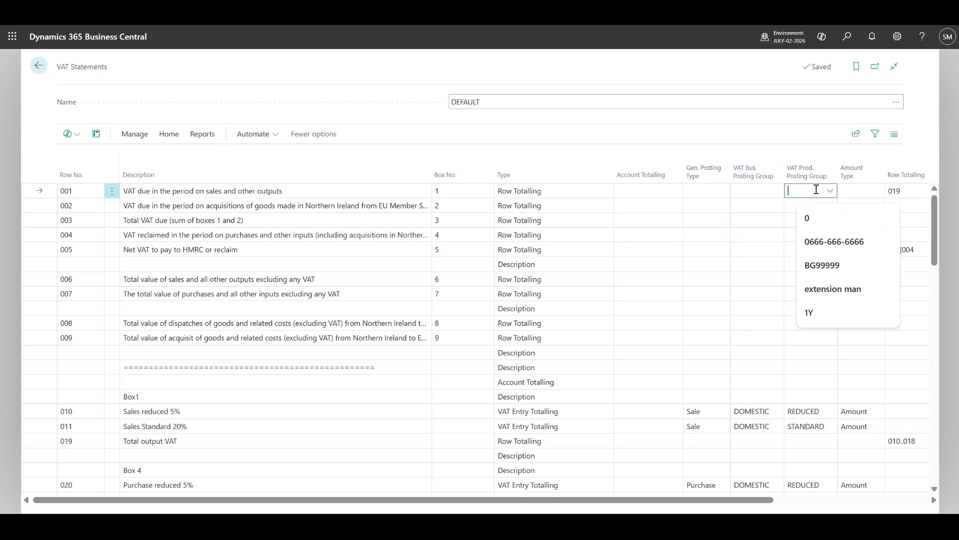
pyautogui.click(866, 193)
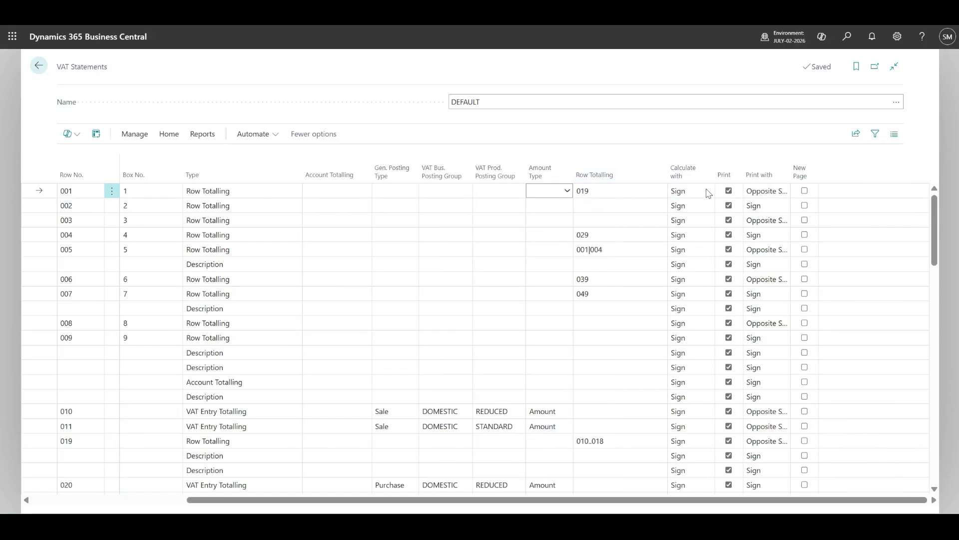
pyautogui.click(709, 194)
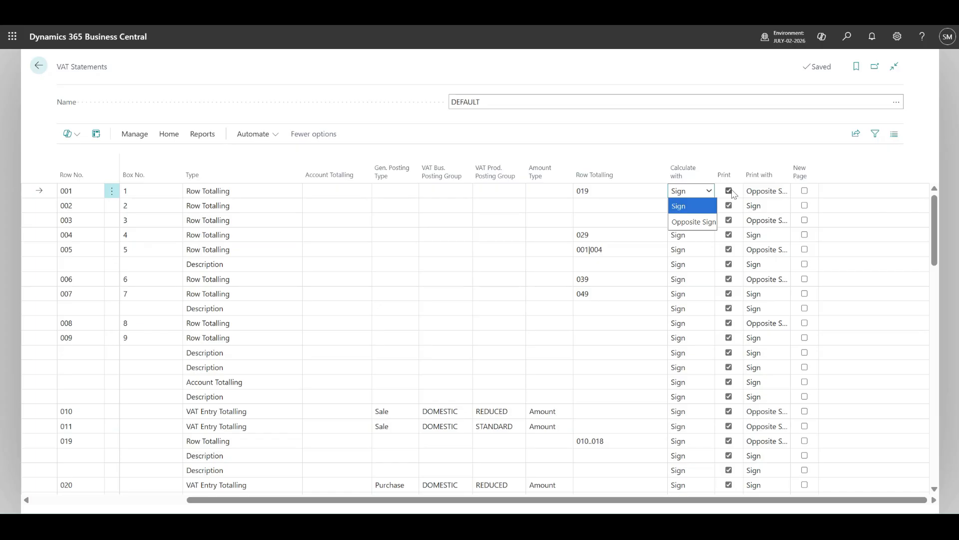
pyautogui.click(776, 196)
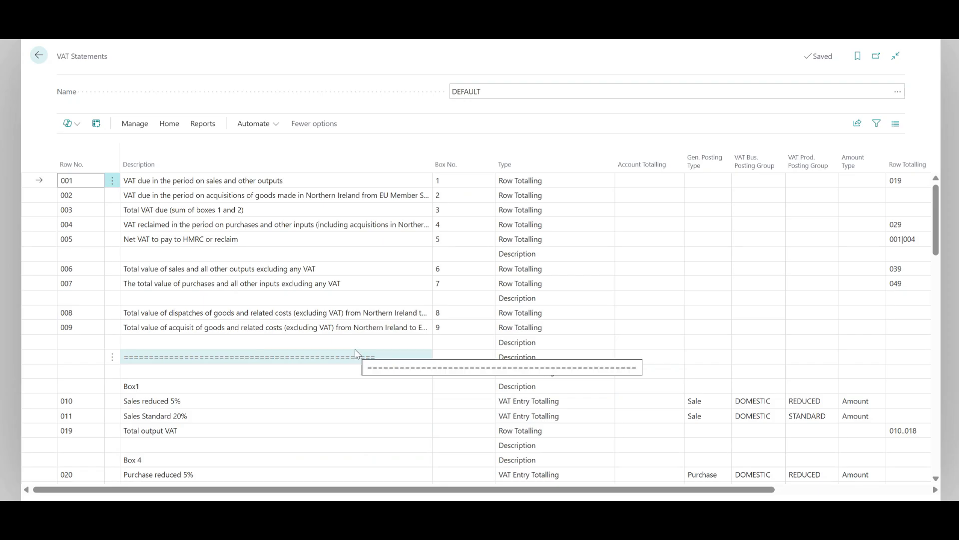
# Examine the Box1 sales rows 010 and 011 for their type, general posting type, VAT posting groups and amount type
pyautogui.scroll(-3, 357, 353)
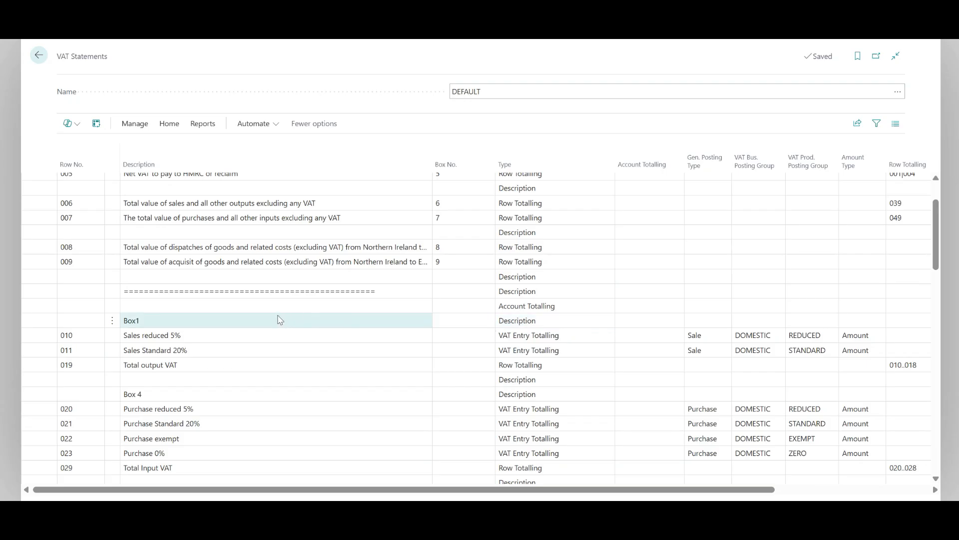
pyautogui.click(99, 336)
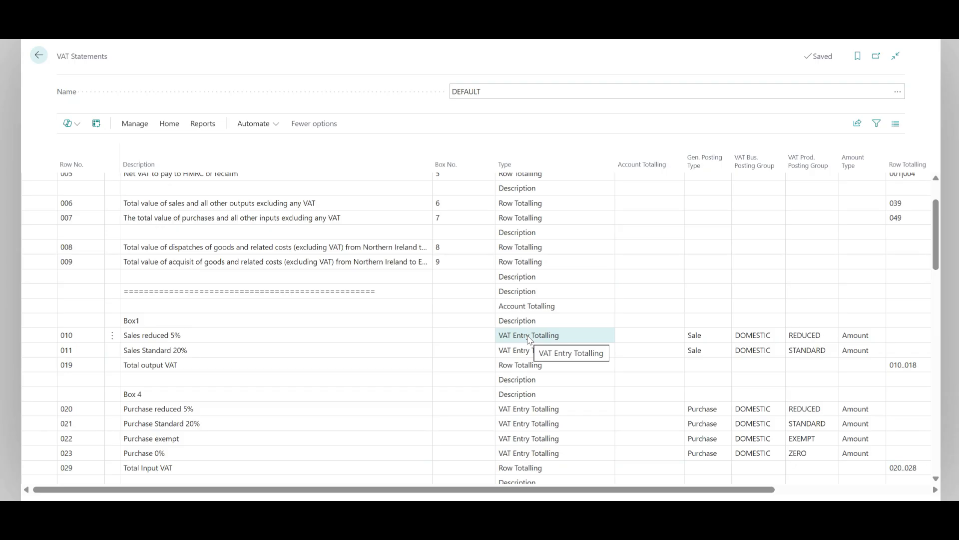
pyautogui.click(707, 339)
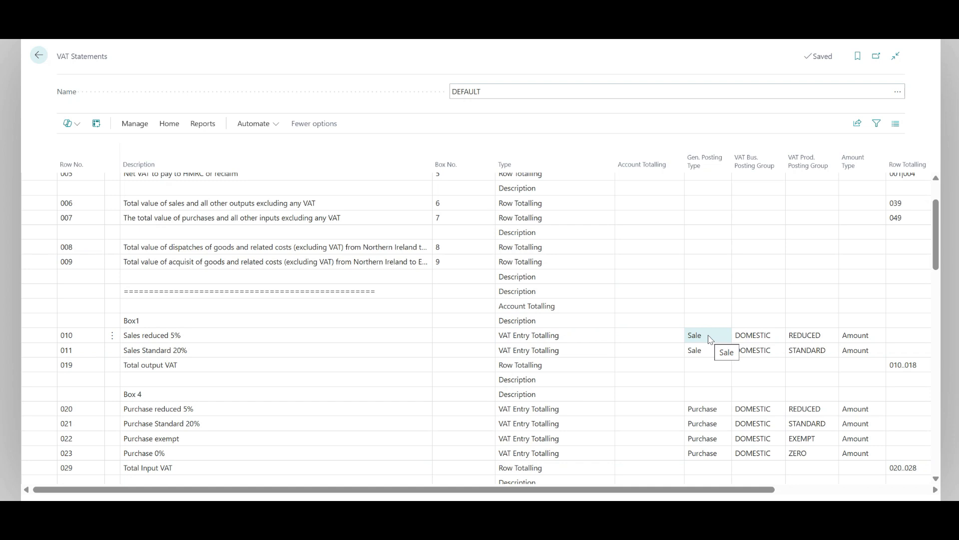
pyautogui.click(744, 338)
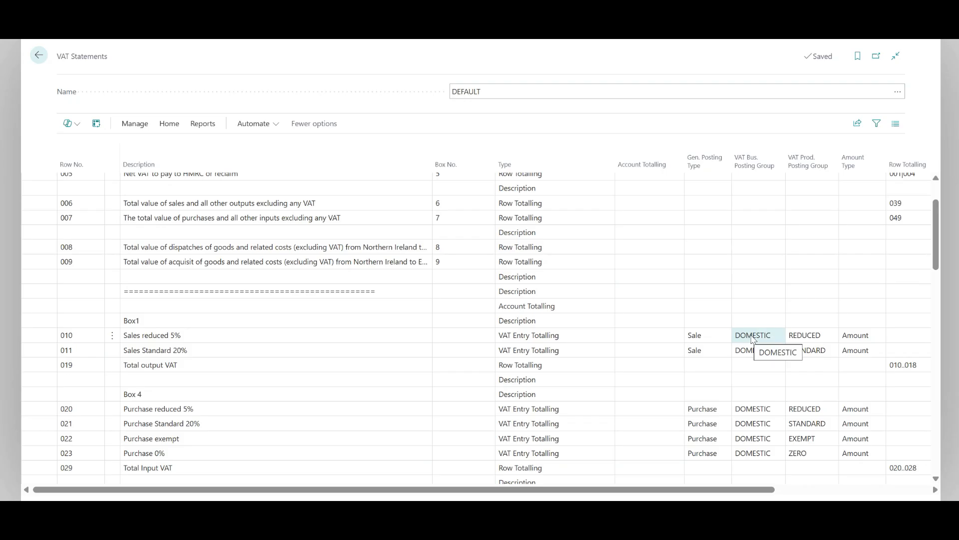
pyautogui.click(804, 339)
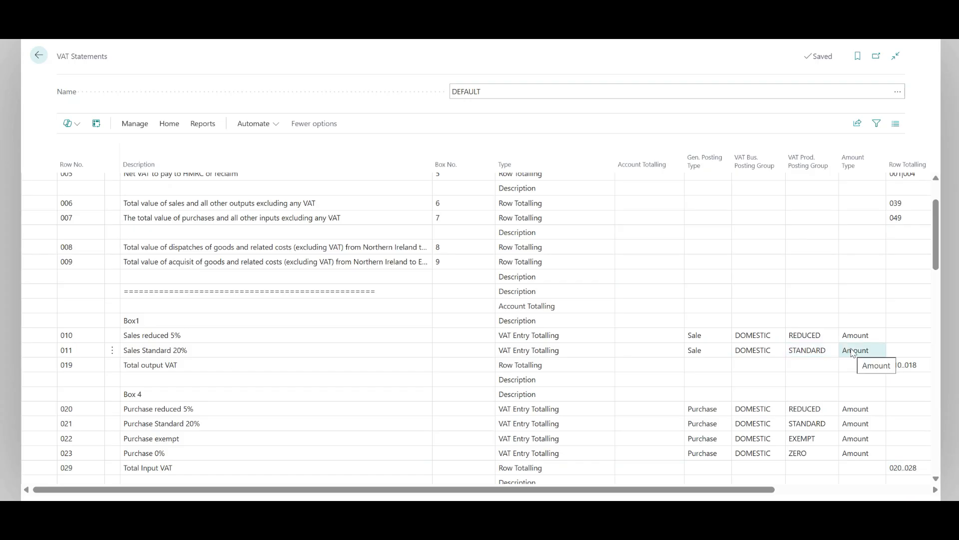
# Examine the Row Totalling range of the Total output VAT row 019 and trace it back to row 001 for box 1
pyautogui.click(345, 365)
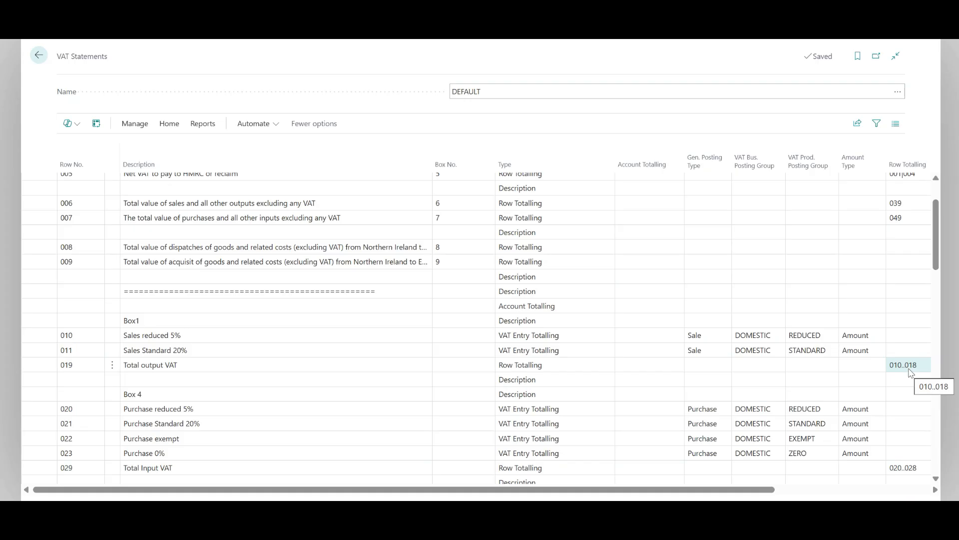
pyautogui.click(885, 366)
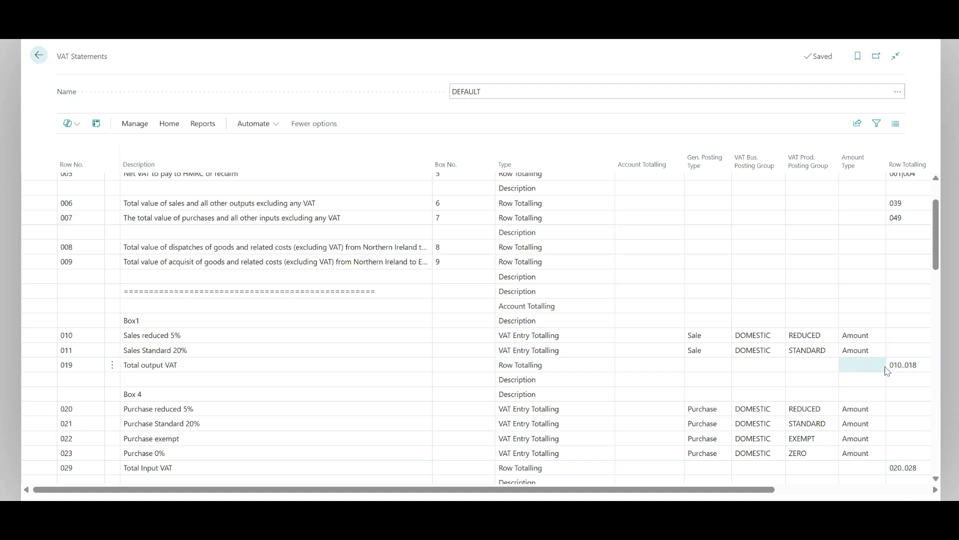
pyautogui.click(868, 351)
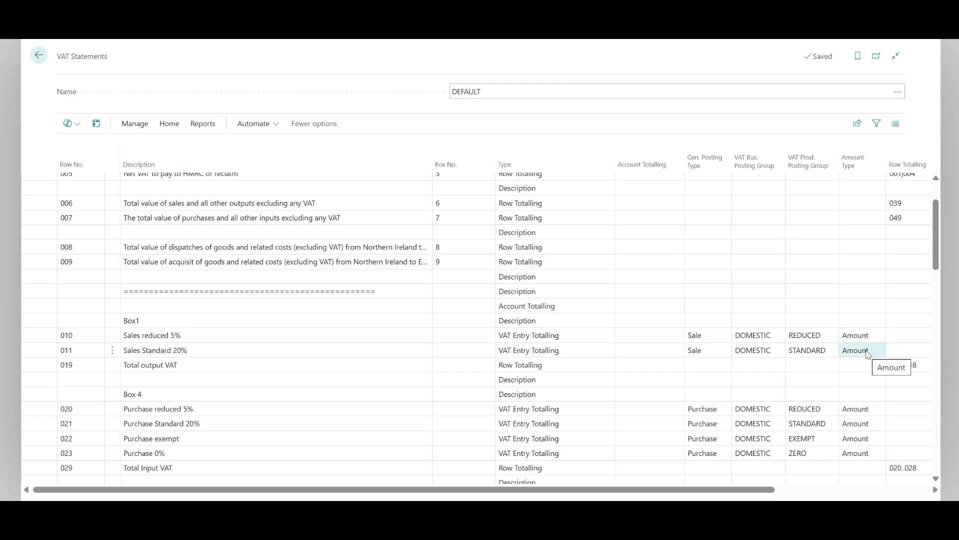
pyautogui.click(896, 370)
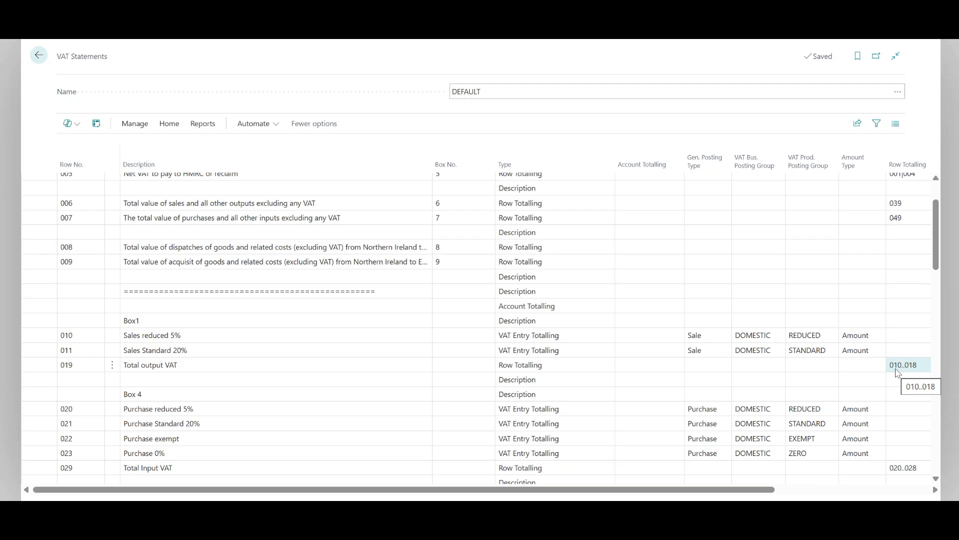
pyautogui.hotkey('ctrl', 'Home')
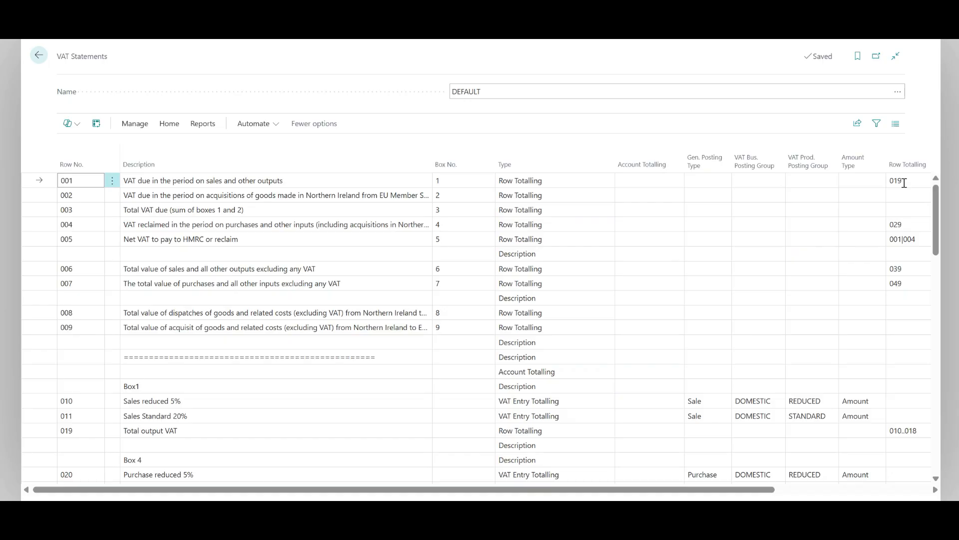
# Examine the Box 4 purchase rows 020 to 023 for their type, general posting type and VAT business and product posting groups
pyautogui.click(571, 298)
pyautogui.scroll(-2, 571, 303)
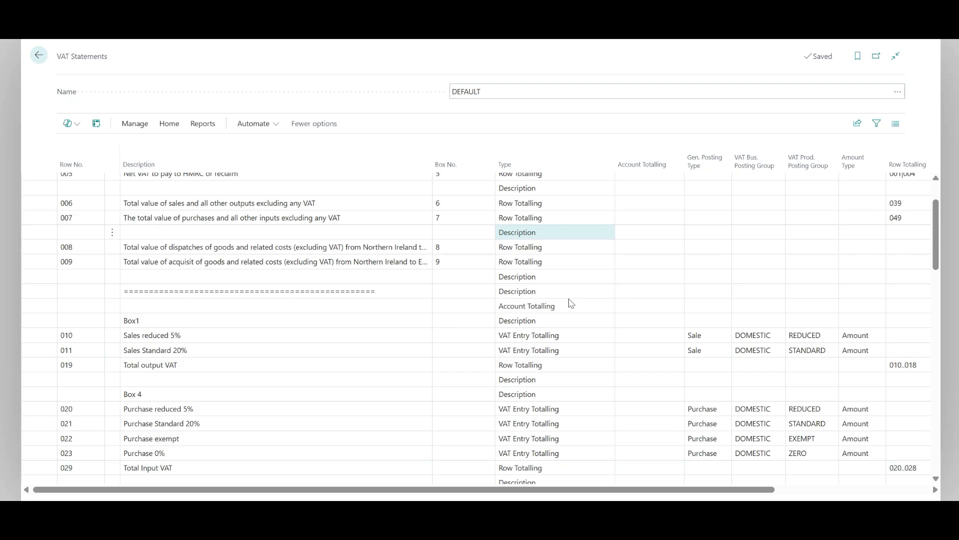
pyautogui.click(572, 303)
pyautogui.click(349, 336)
pyautogui.scroll(-2, 349, 336)
pyautogui.click(358, 330)
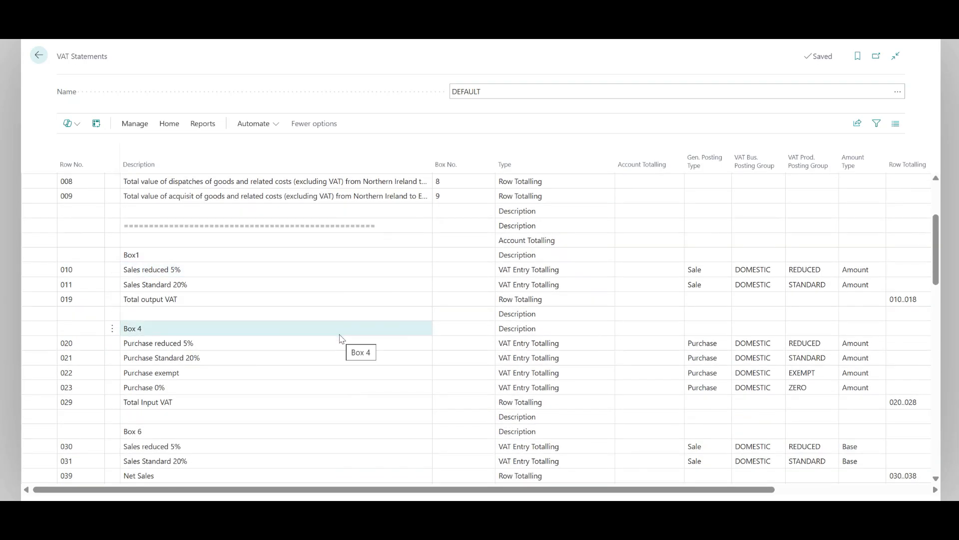
pyautogui.click(197, 341)
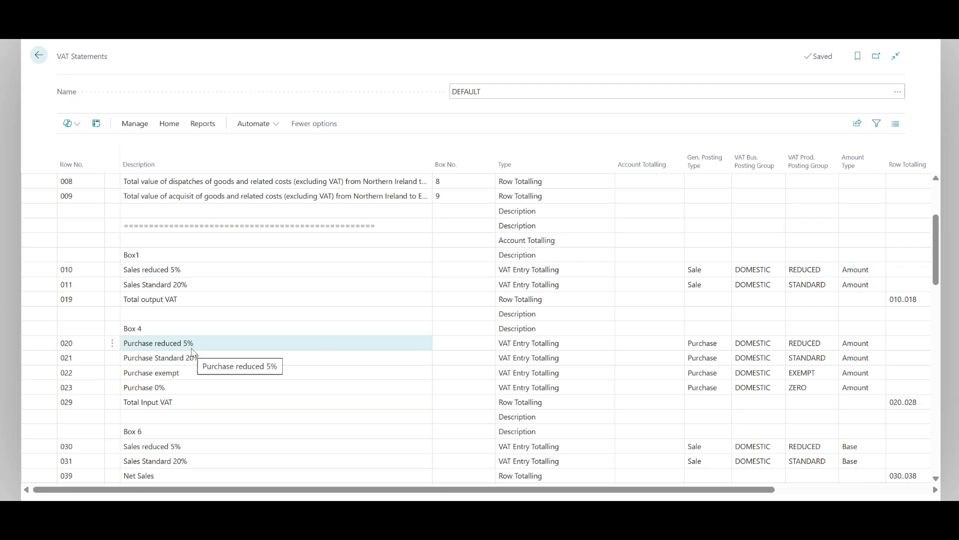
pyautogui.click(522, 346)
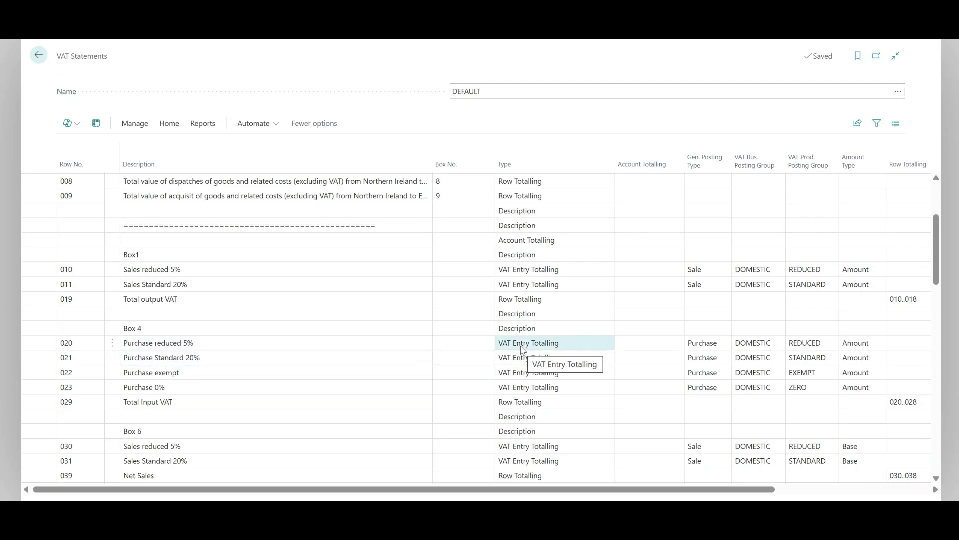
pyautogui.click(698, 345)
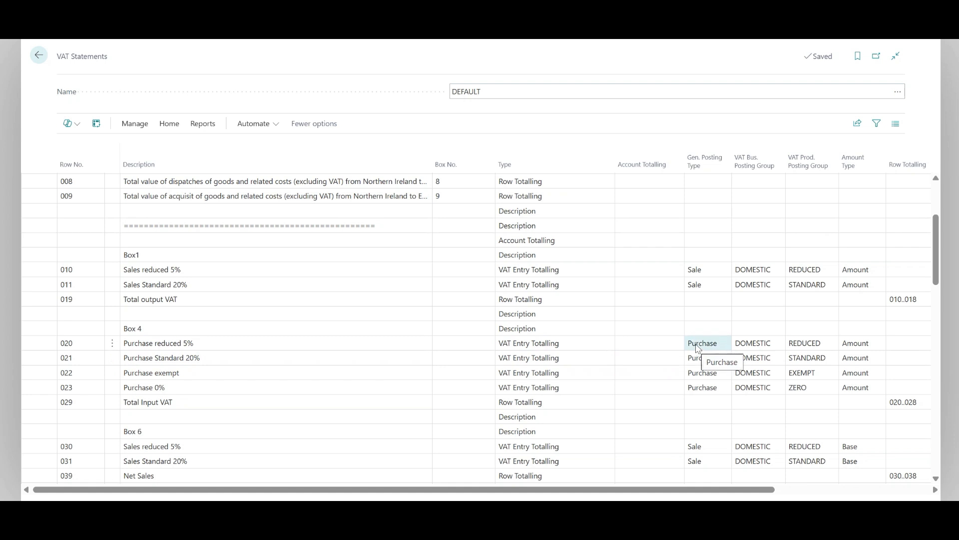
pyautogui.click(752, 348)
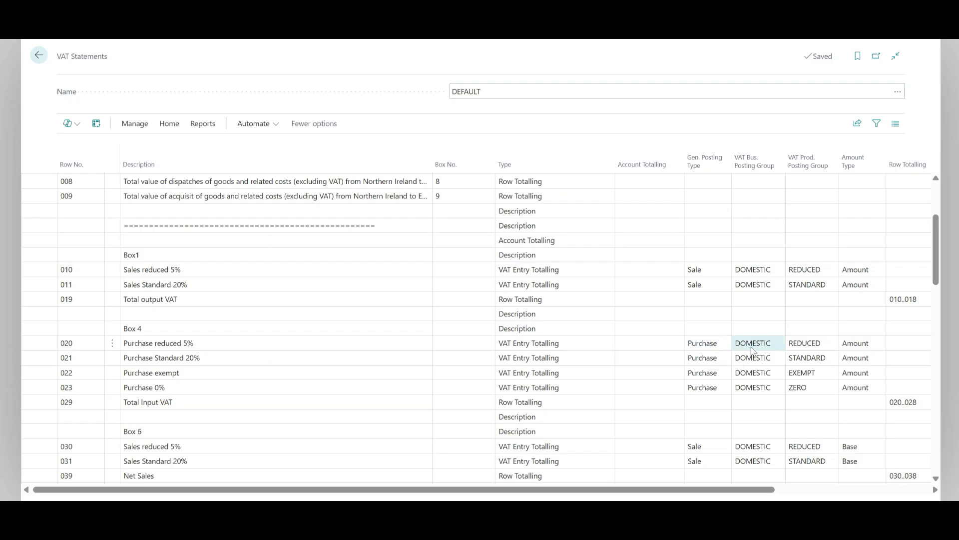
pyautogui.click(807, 348)
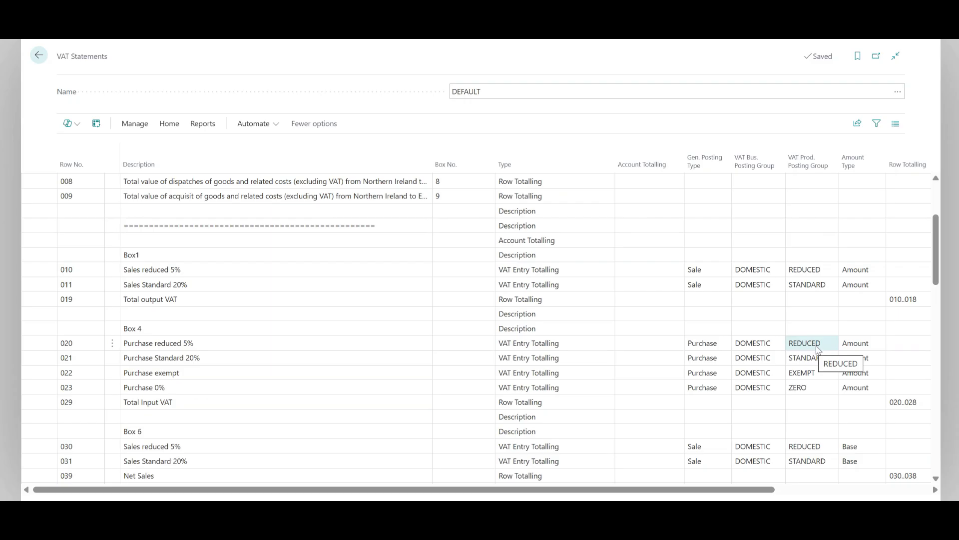
pyautogui.click(814, 359)
pyautogui.click(807, 375)
pyautogui.click(807, 389)
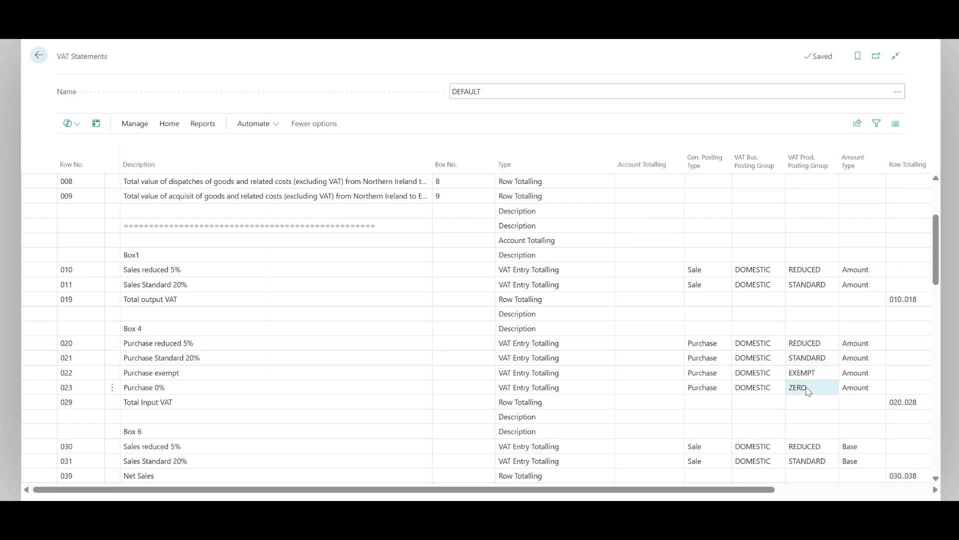
# Examine the type and Row Totalling range of the Total Input VAT row 029
pyautogui.click(332, 393)
pyautogui.click(335, 400)
pyautogui.click(487, 403)
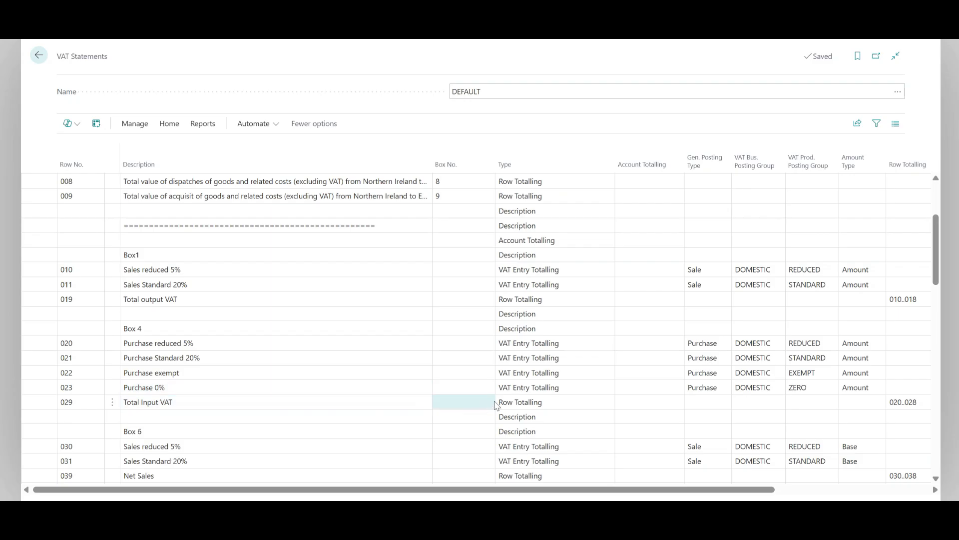
pyautogui.click(516, 404)
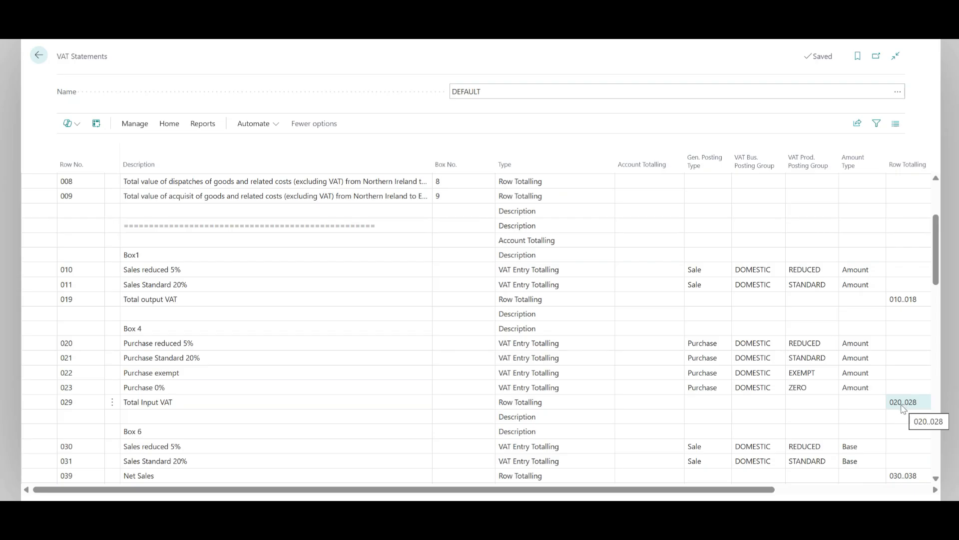
# Trace row 029 to box 4 in row 004, and review the Box 6 and Box 7 rows' amount type
pyautogui.scroll(3, 904, 409)
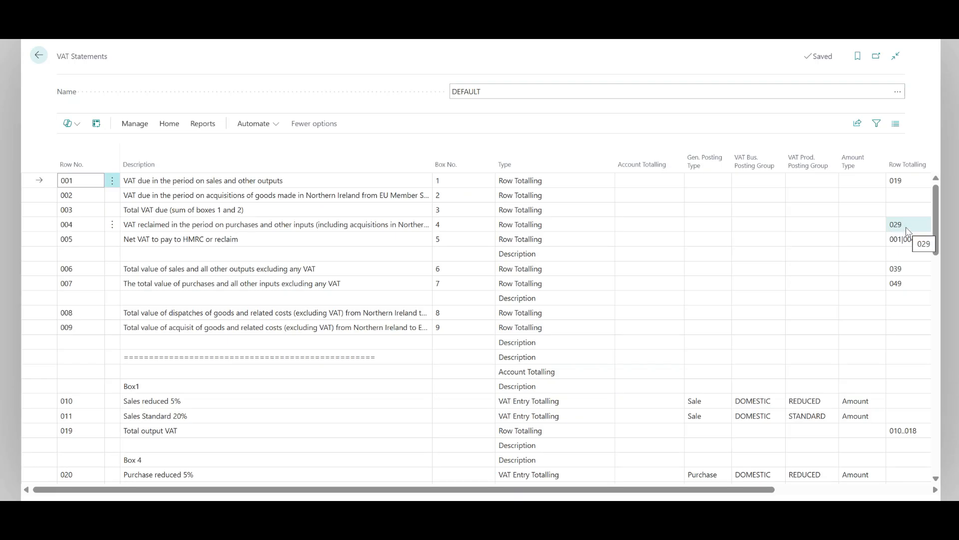
pyautogui.scroll(-5, 903, 231)
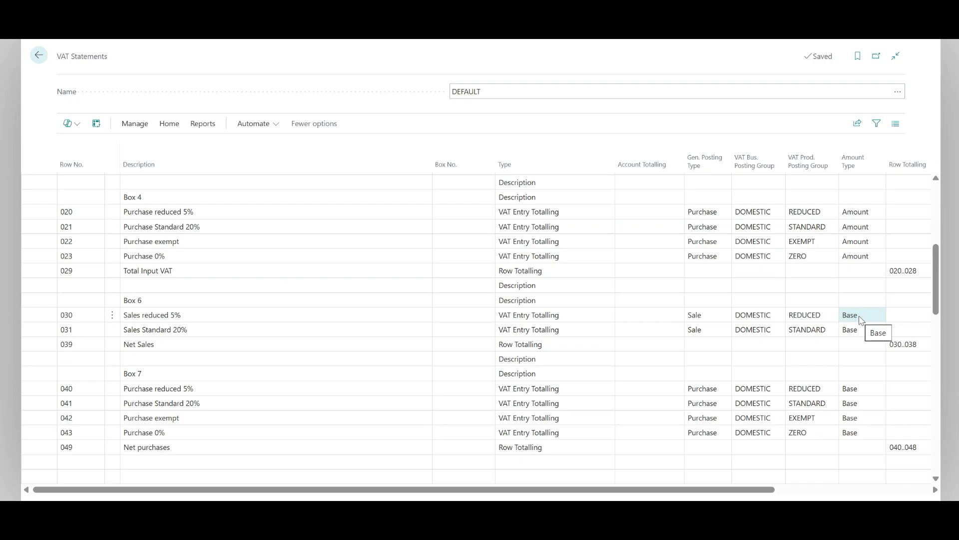
pyautogui.hotkey('ctrl', 'Home')
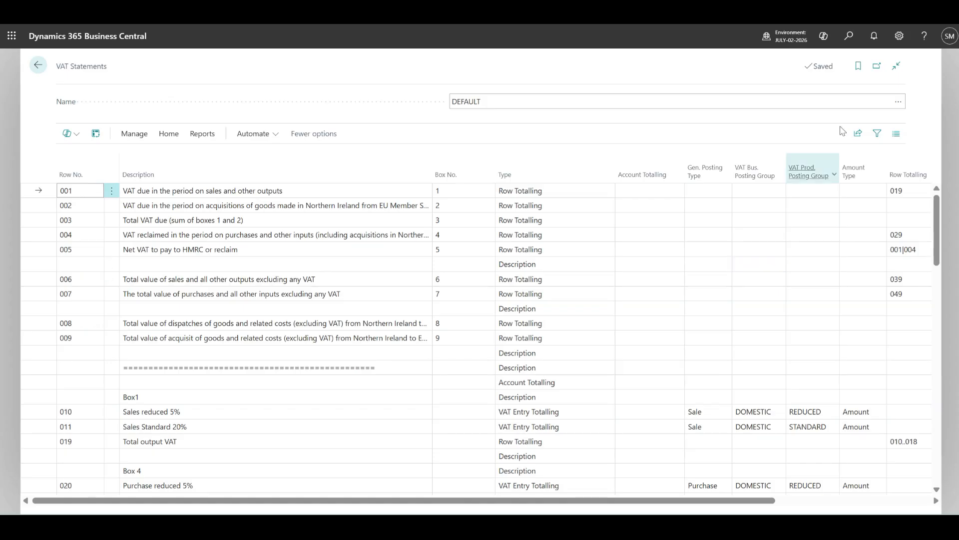
# Find the Sales Invoices page and create a new sales invoice for Customer 1
pyautogui.click(850, 37)
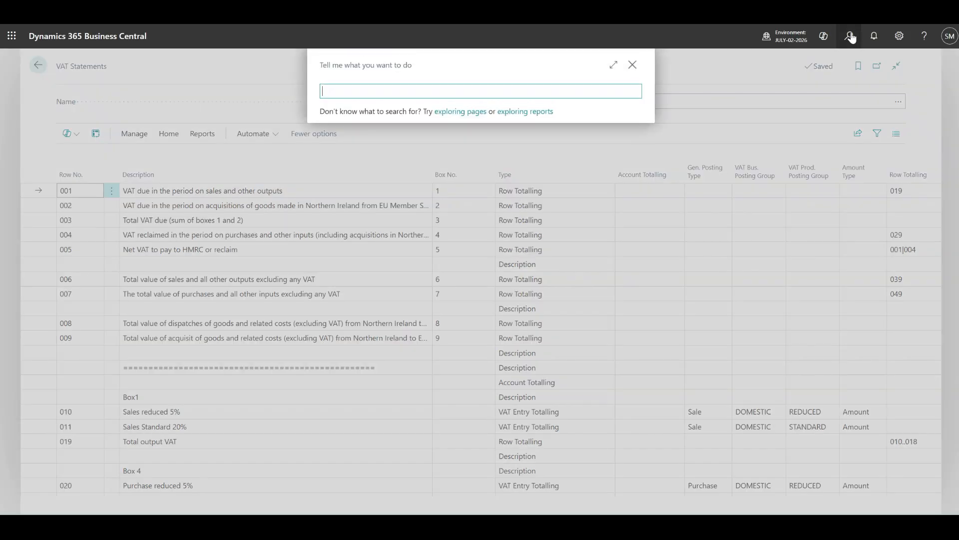
pyautogui.click(392, 91)
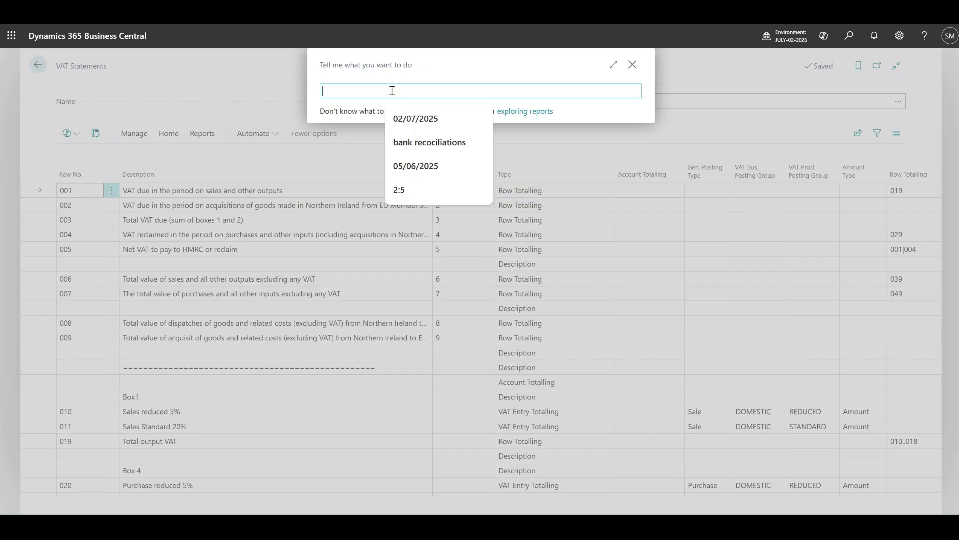
pyautogui.write('sales inv')
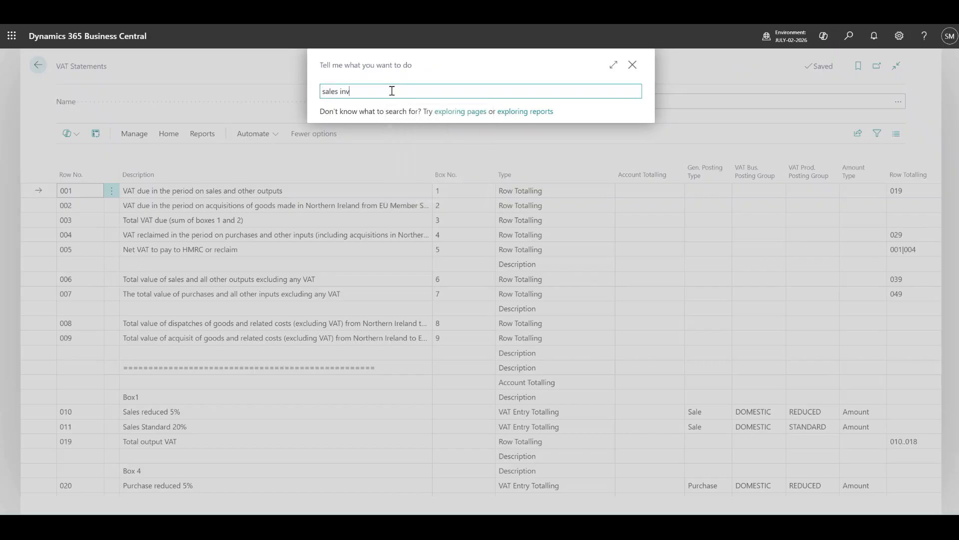
pyautogui.write('oices')
pyautogui.click(359, 132)
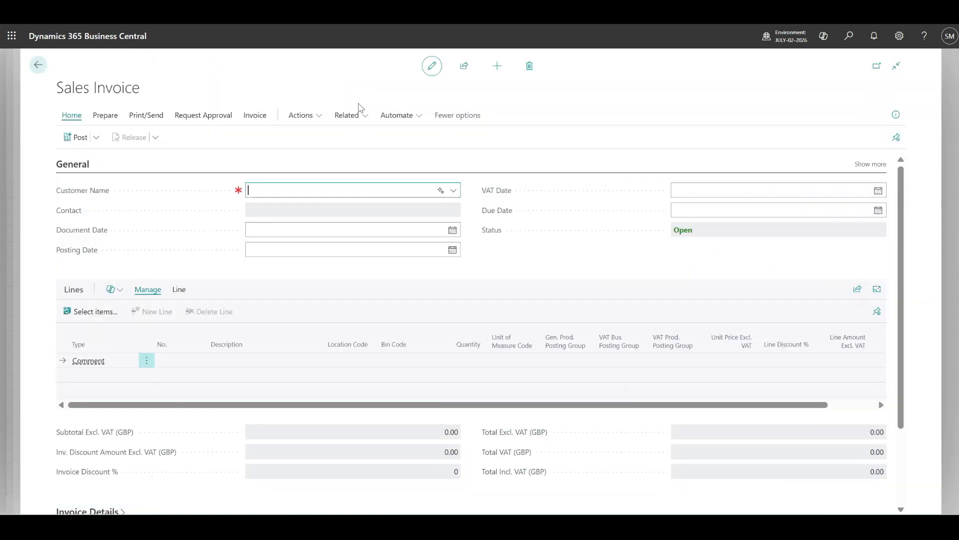
pyautogui.click(454, 193)
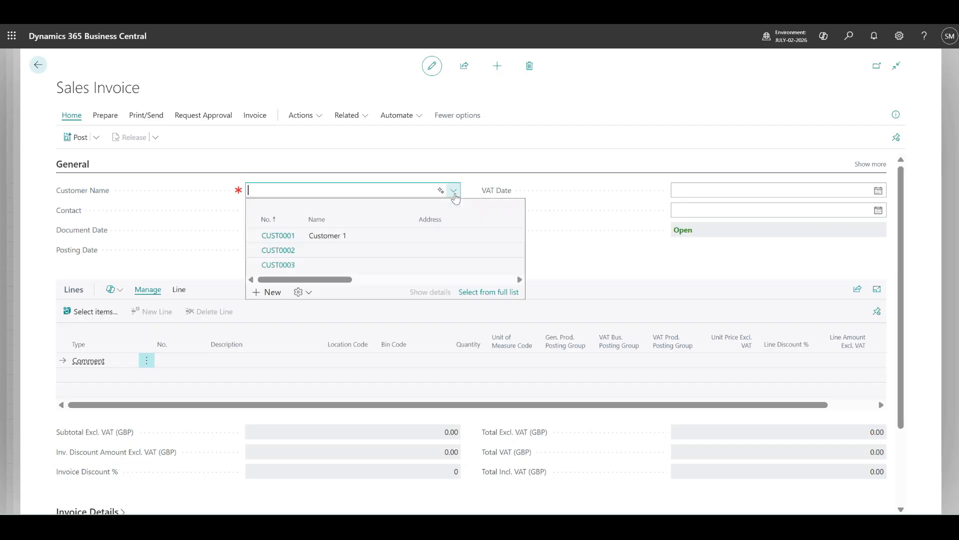
pyautogui.click(349, 239)
# Set the sales invoice's first line to type G/L Account with account 10100, Sales UK
pyautogui.click(124, 390)
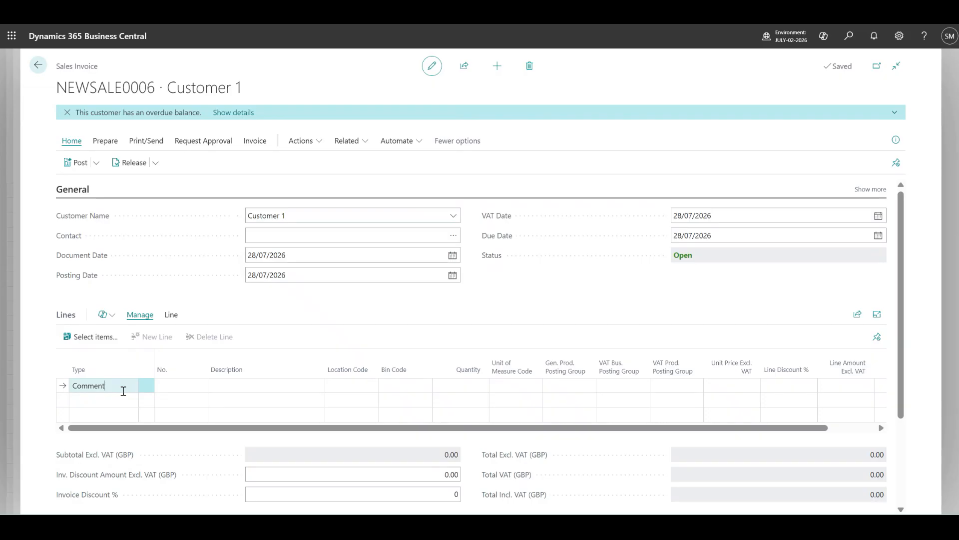
pyautogui.click(130, 386)
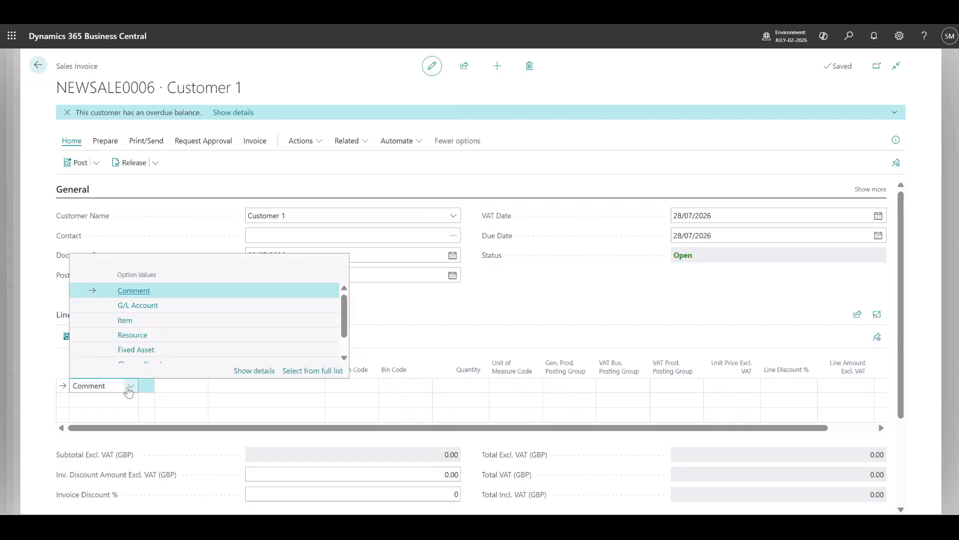
pyautogui.click(150, 305)
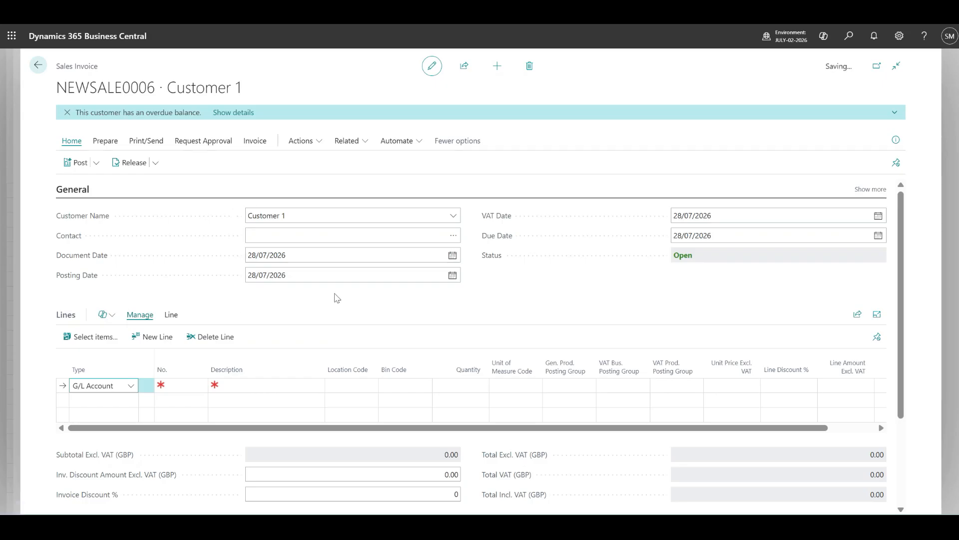
pyautogui.scroll(-2, 337, 298)
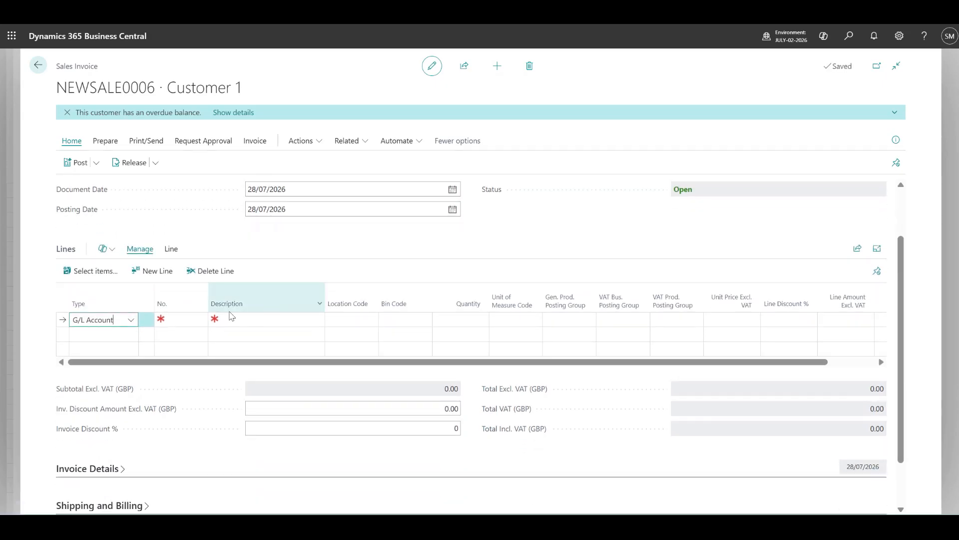
pyautogui.click(176, 320)
pyautogui.click(202, 391)
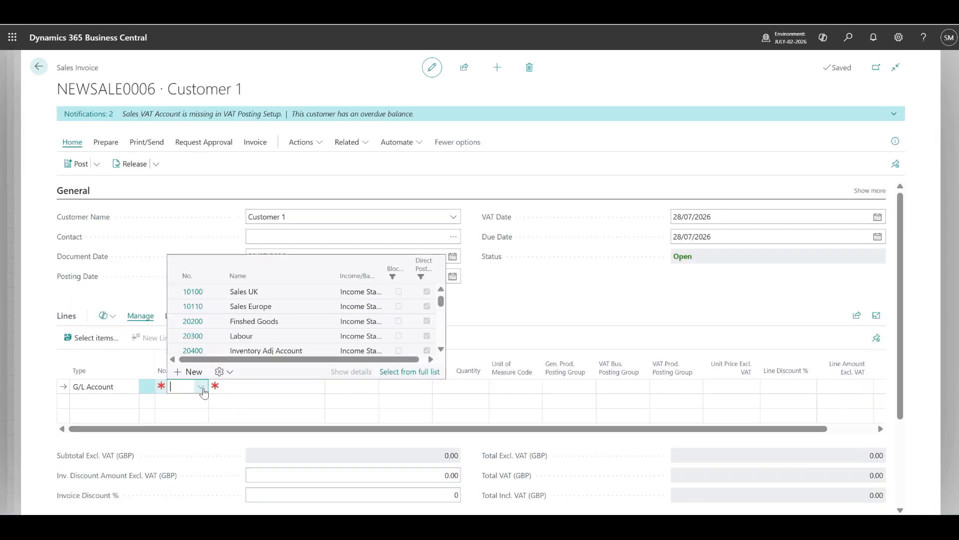
pyautogui.click(200, 296)
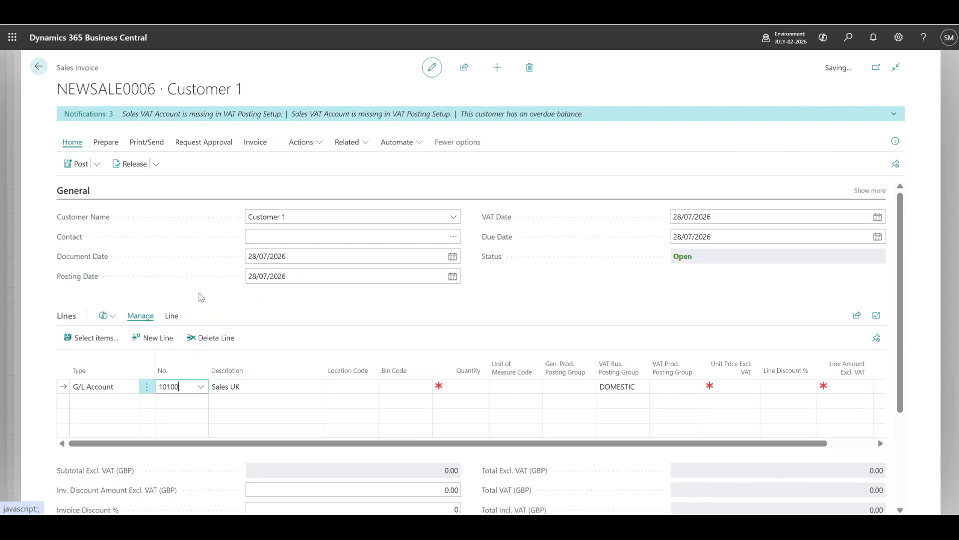
# Set the Sales UK line's quantity to 1 and its general product posting group to RETAIL
pyautogui.click(460, 387)
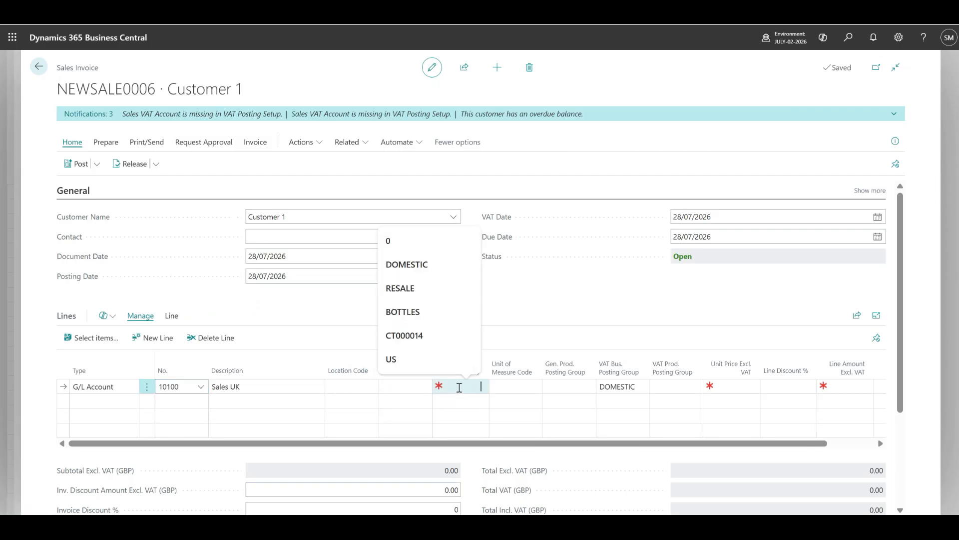
pyautogui.write('1')
pyautogui.press('Tab')
pyautogui.press('Tab')
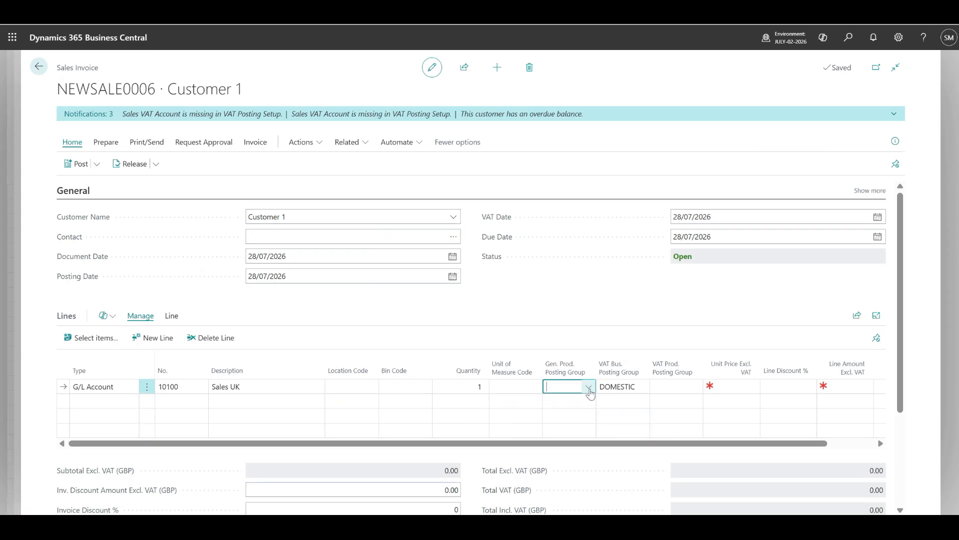
pyautogui.click(589, 387)
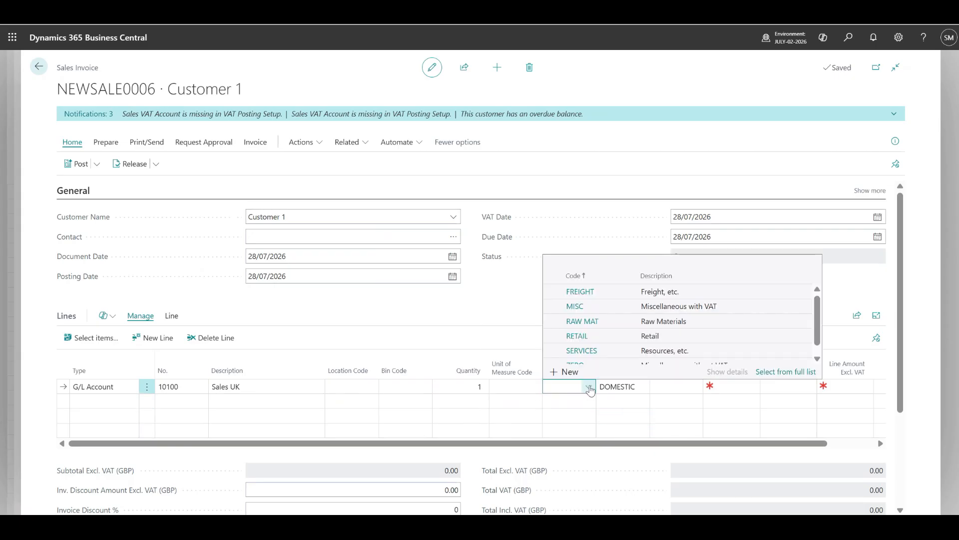
pyautogui.scroll(-1, 619, 325)
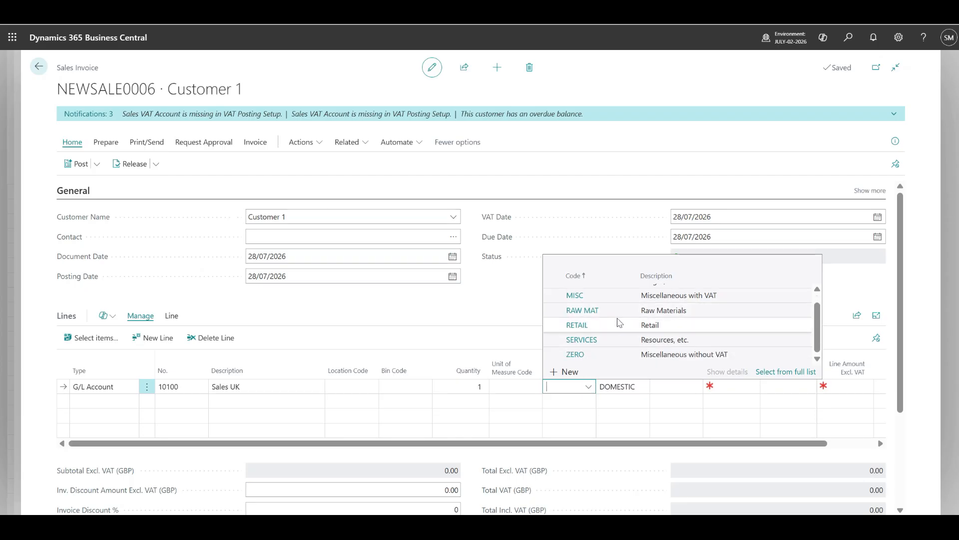
pyautogui.click(591, 331)
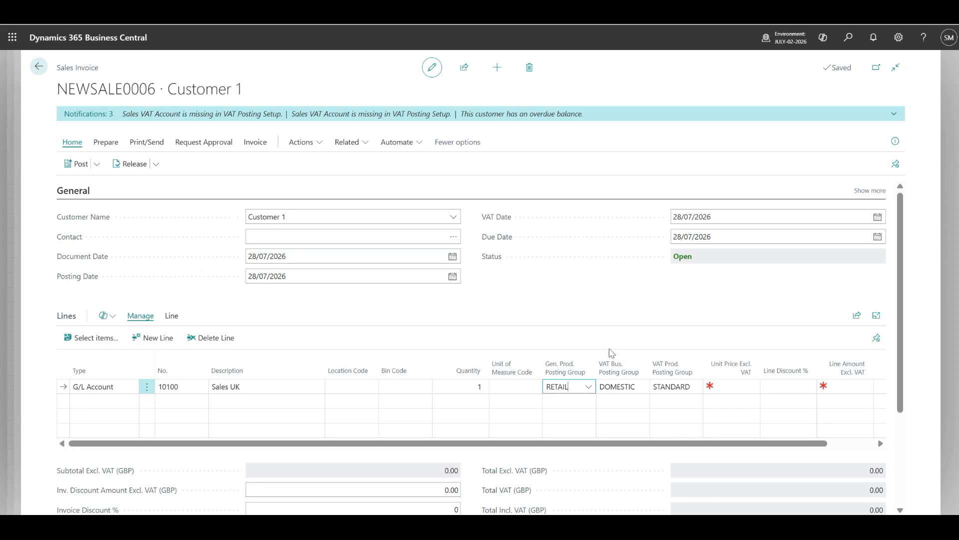
# Set the Sales UK line's unit price excluding VAT to 200
pyautogui.click(743, 390)
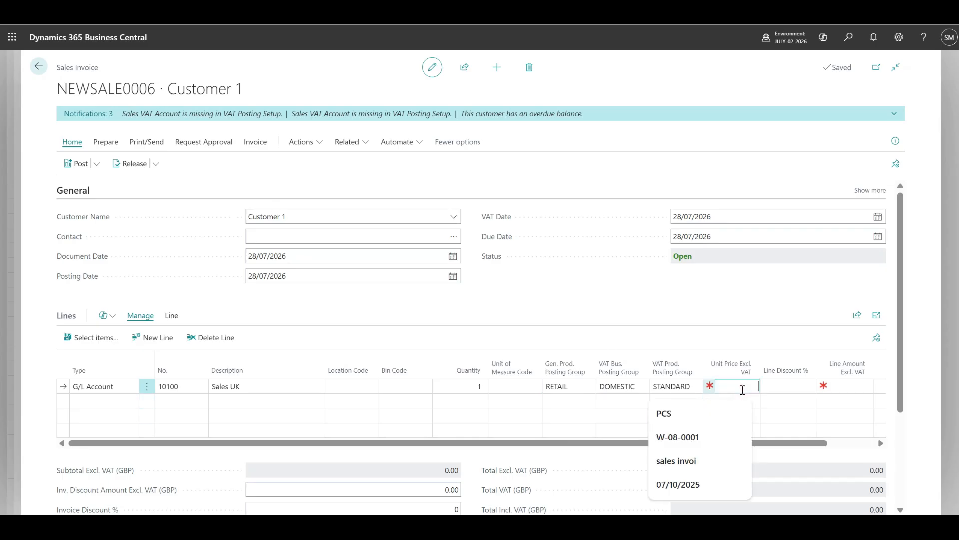
pyautogui.write('200')
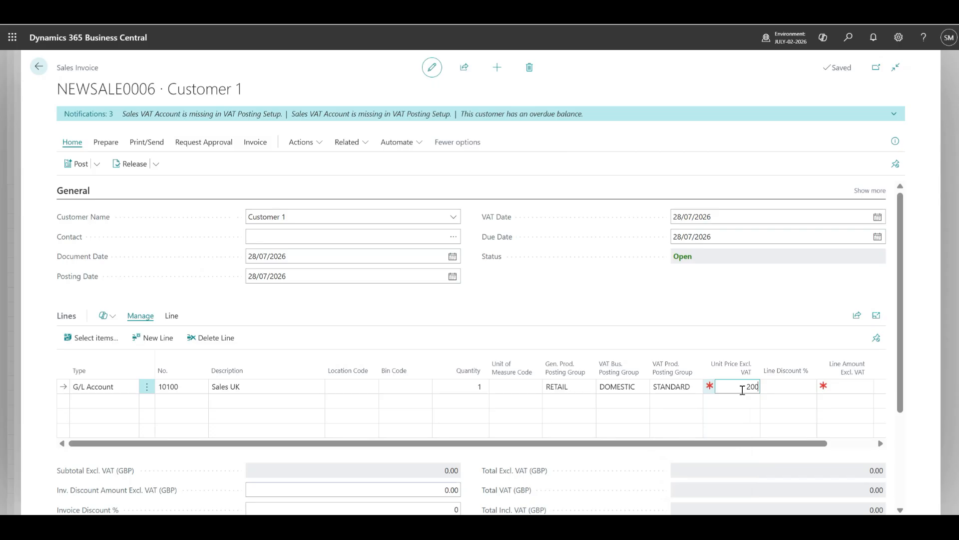
pyautogui.press('Tab')
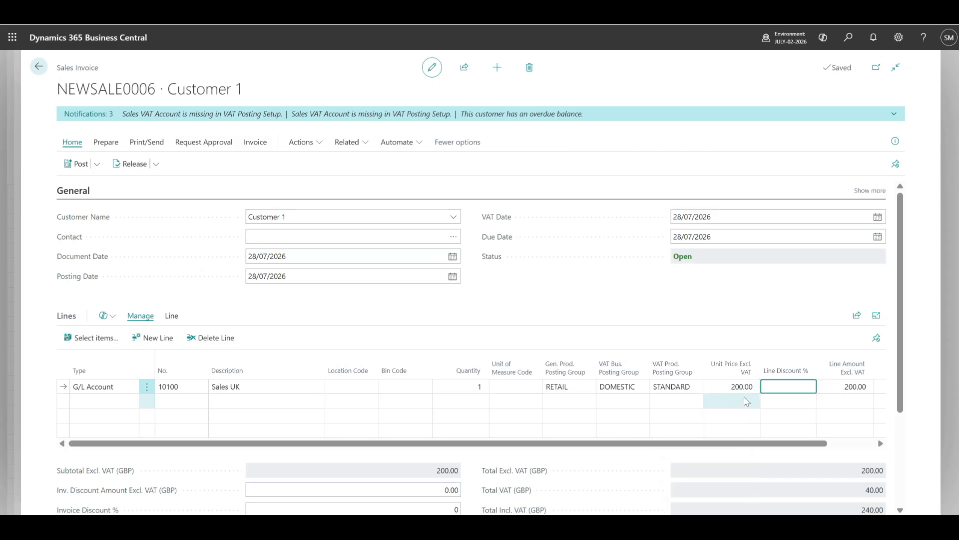
# Post the sales invoice without opening the posted document, and return to the VAT statement
pyautogui.moveTo(901, 408); pyautogui.dragTo(908, 451)
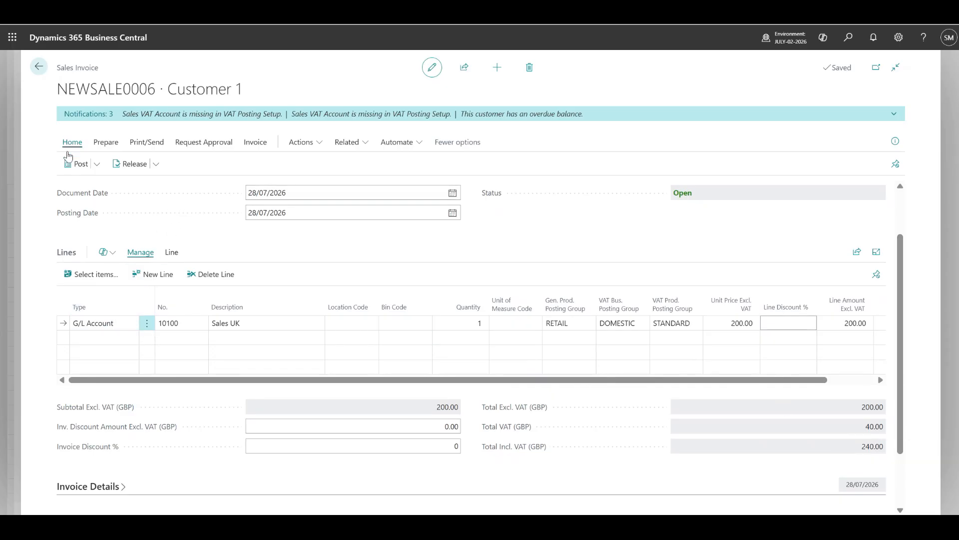
pyautogui.click(78, 165)
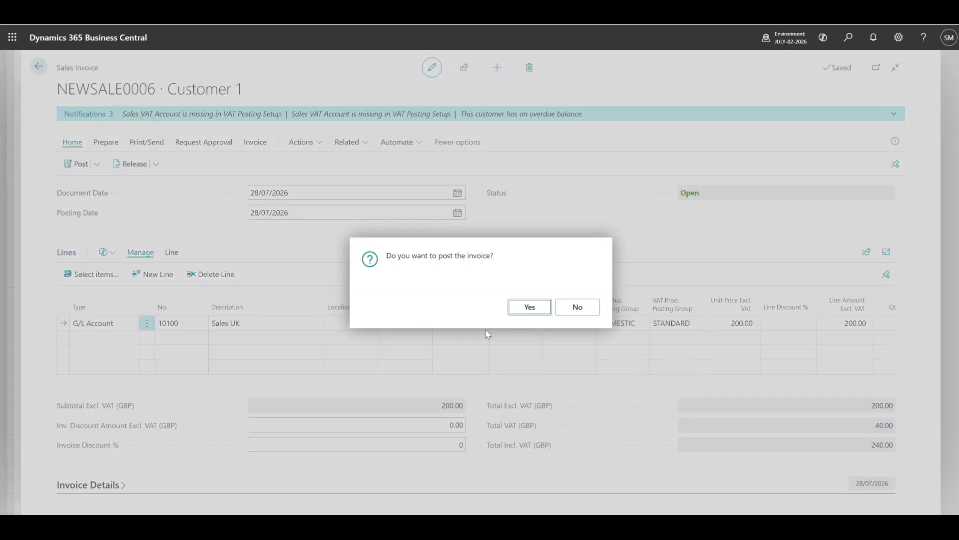
pyautogui.click(530, 306)
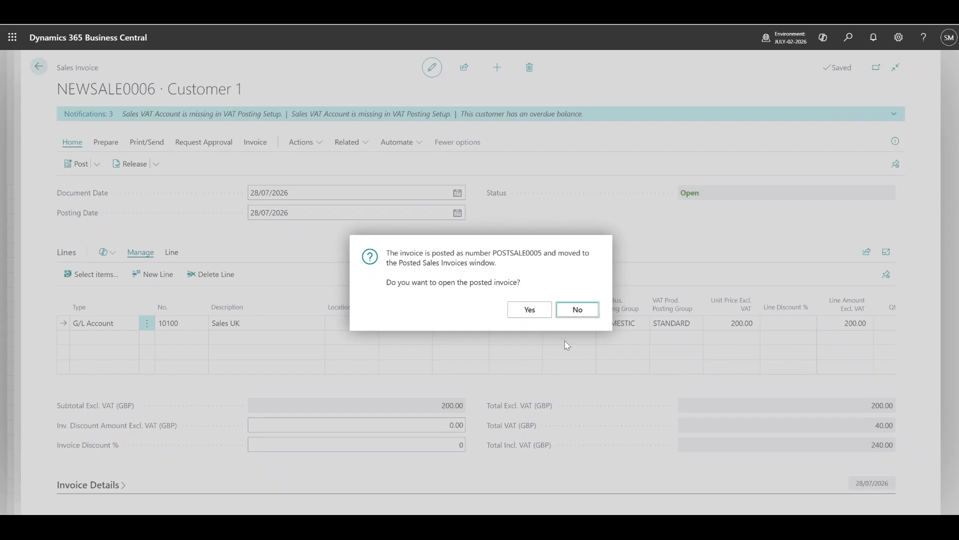
pyautogui.click(578, 310)
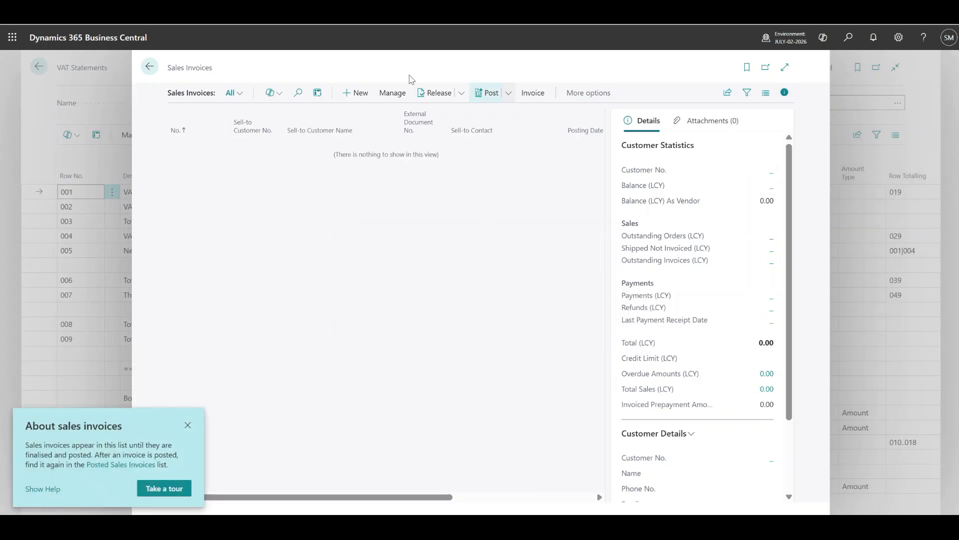
pyautogui.click(126, 65)
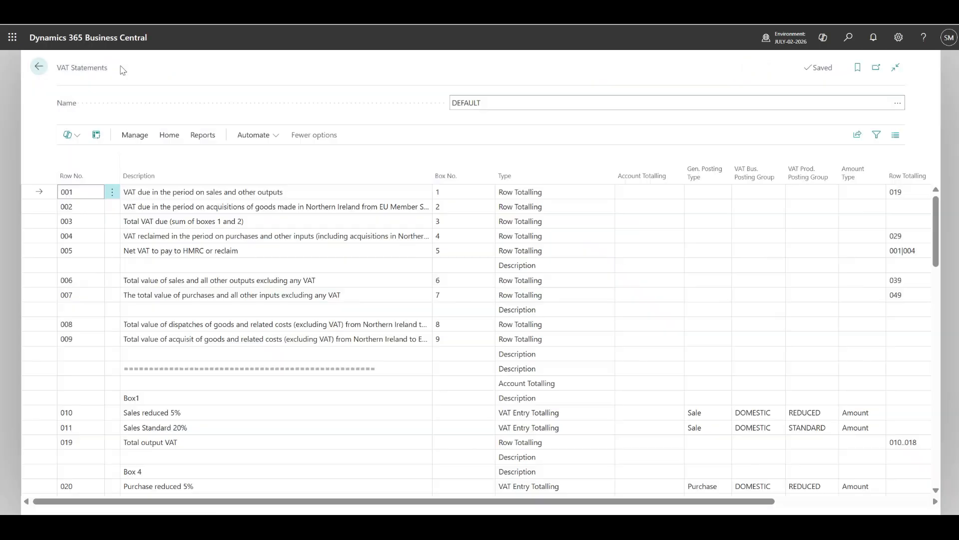
# Find the Purchase Invoices page and create a new purchase invoice for Vendor 1
pyautogui.click(848, 39)
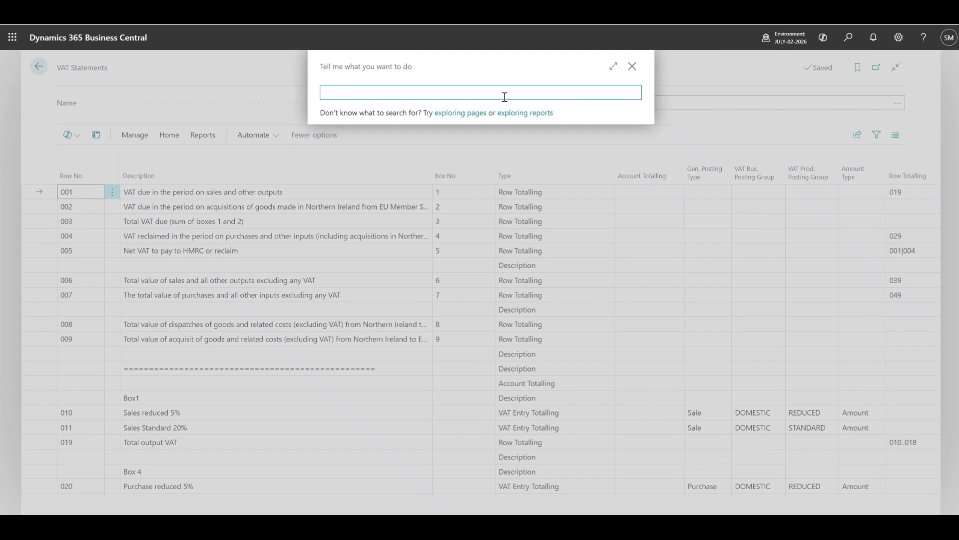
pyautogui.click(505, 97)
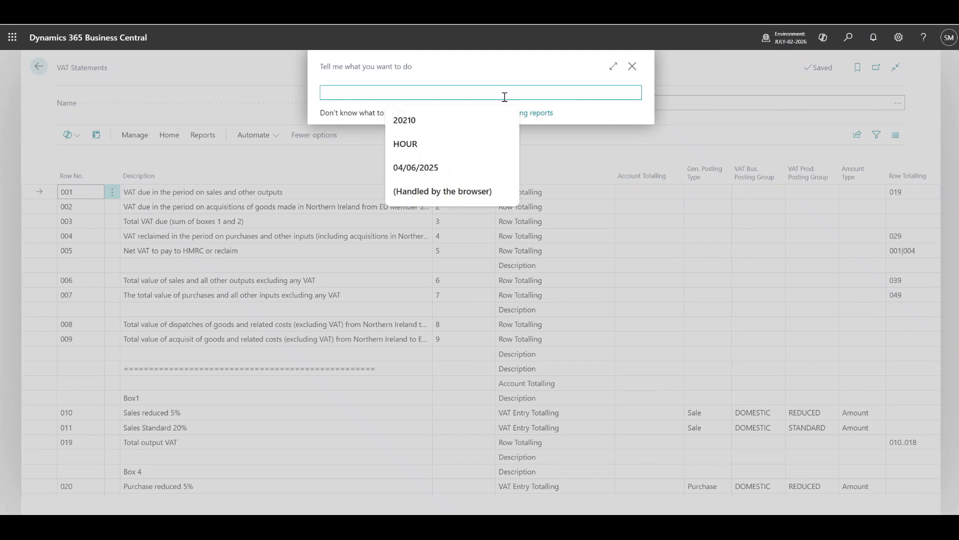
pyautogui.write('PURCHASE ')
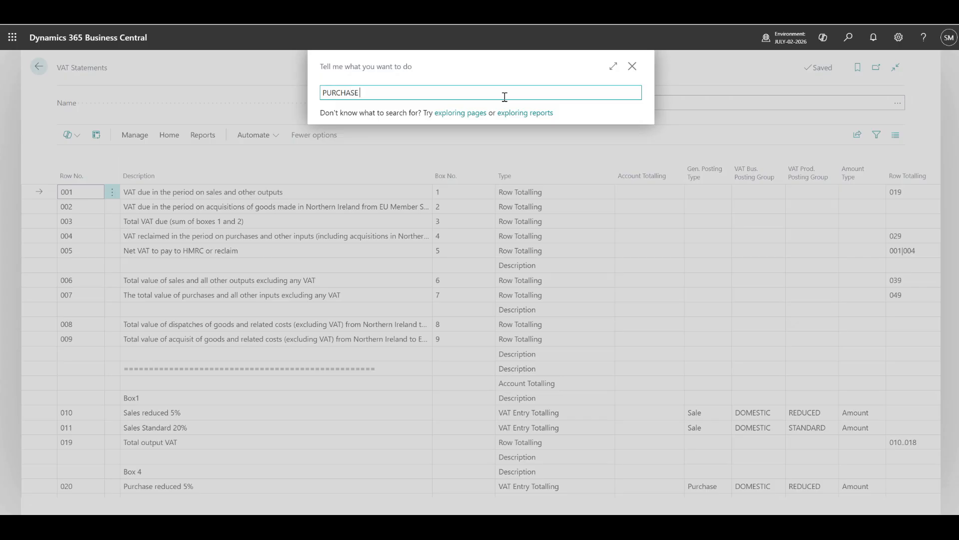
pyautogui.write('INVOIC')
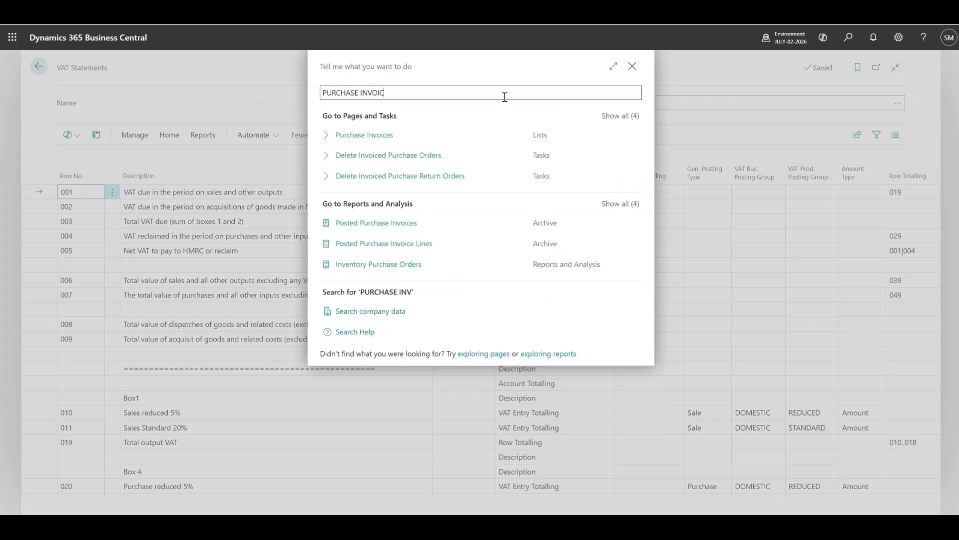
pyautogui.click(373, 135)
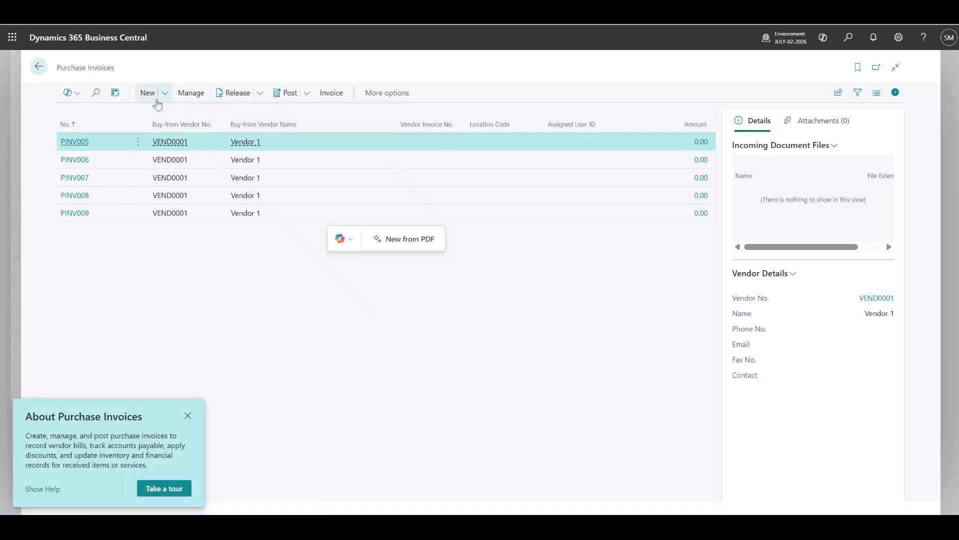
pyautogui.click(148, 93)
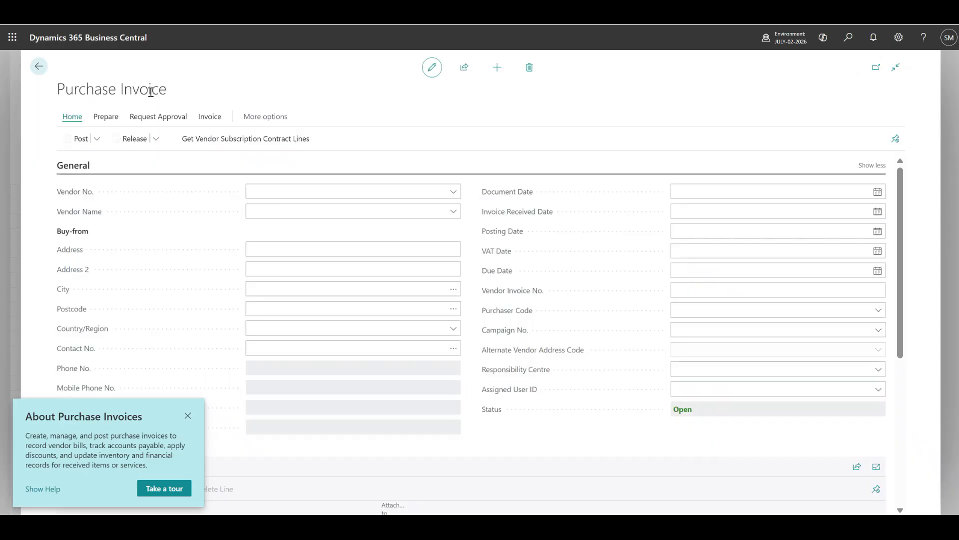
pyautogui.click(454, 193)
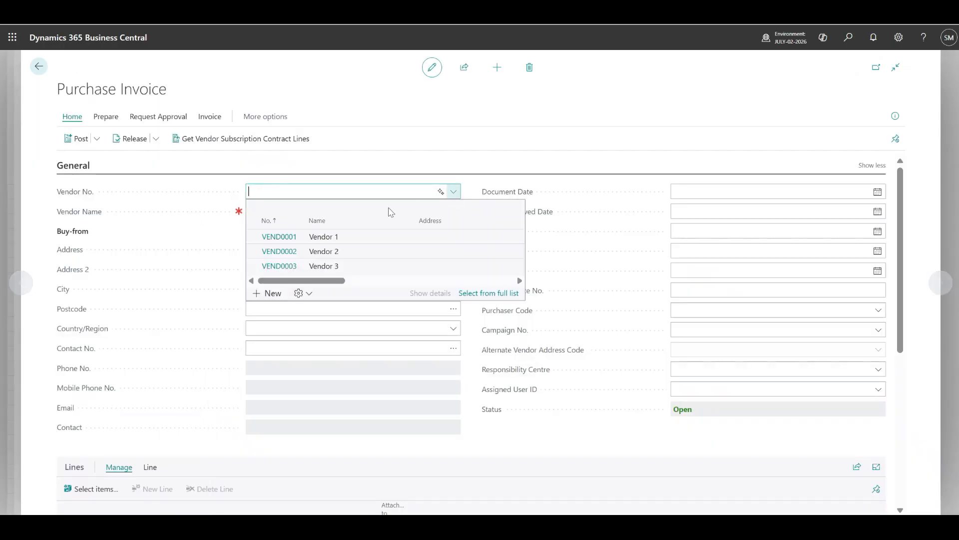
pyautogui.click(311, 243)
# Set the type of the purchase invoice's first line to G/L Account
pyautogui.scroll(-3, 335, 227)
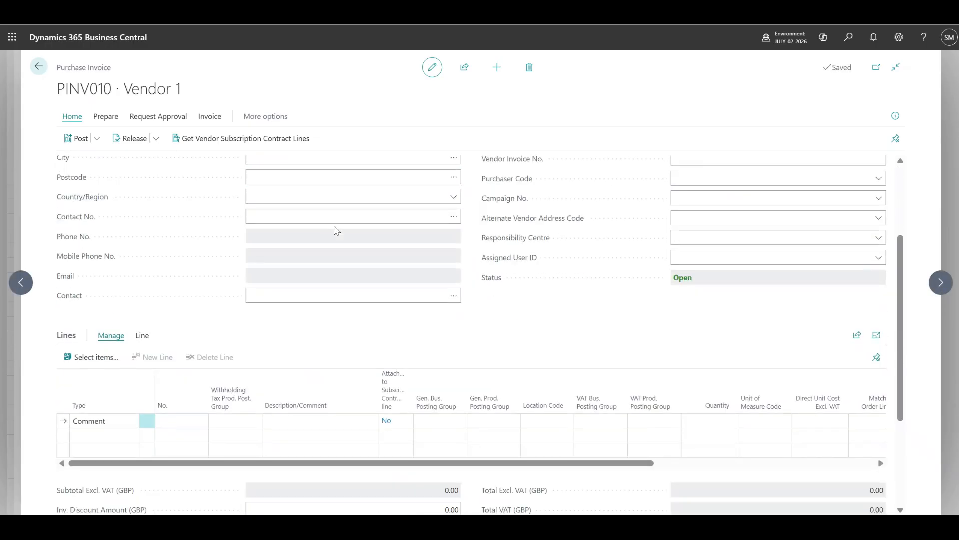
pyautogui.click(105, 421)
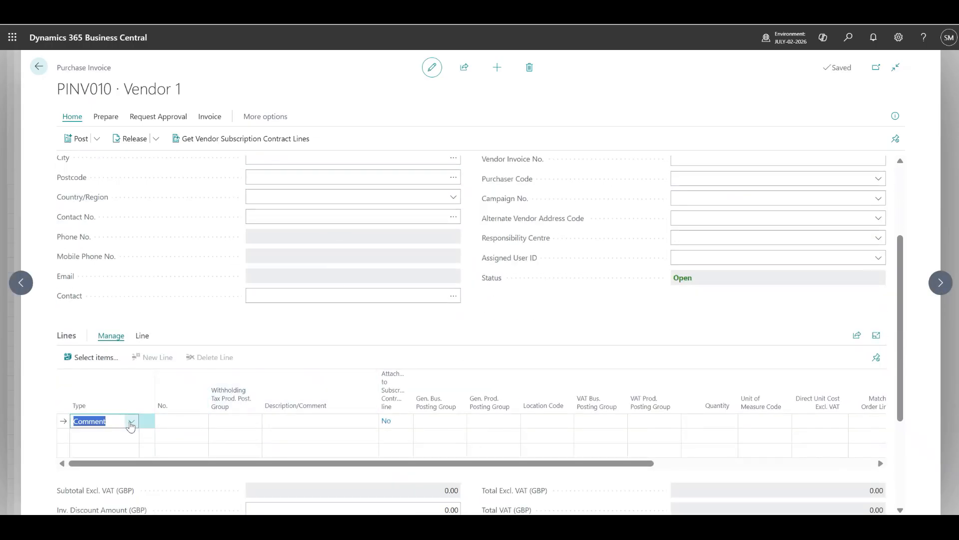
pyautogui.click(133, 424)
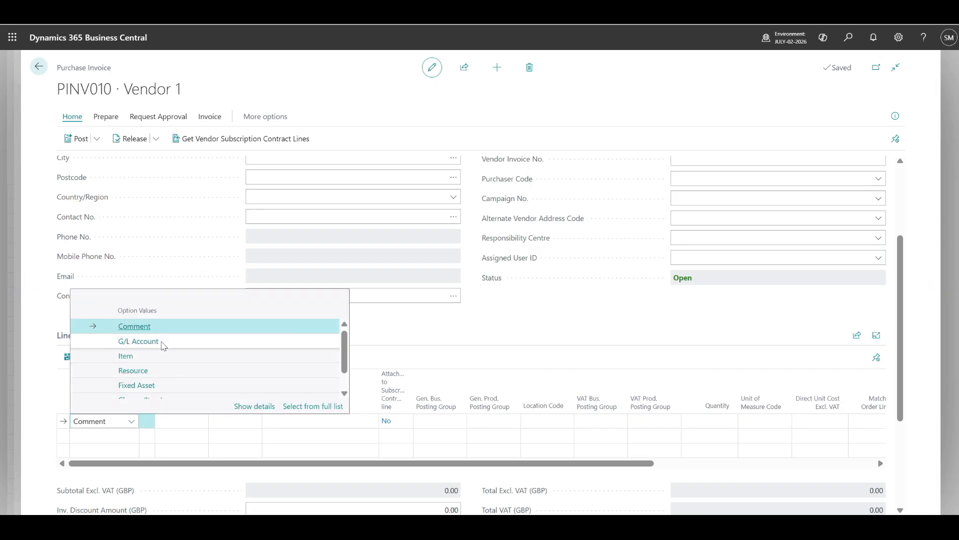
pyautogui.click(161, 343)
# Assign G/L account 30700, Rent, to the first purchase invoice line
pyautogui.click(190, 421)
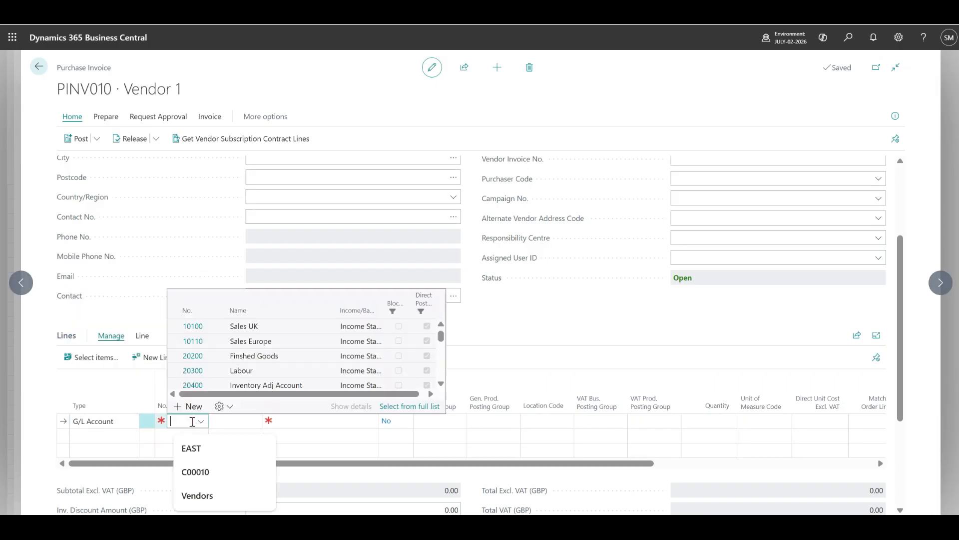
pyautogui.click(261, 449)
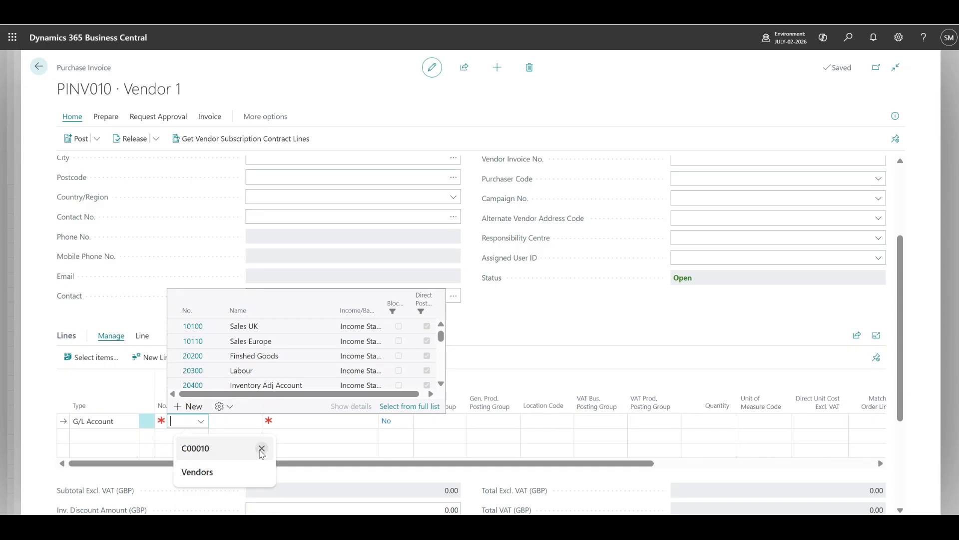
pyautogui.click(261, 448)
pyautogui.click(261, 449)
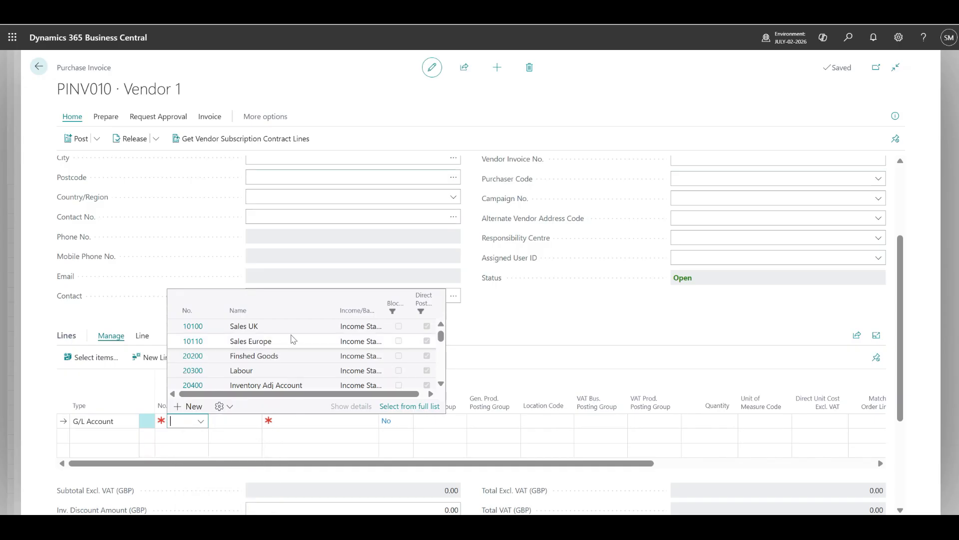
pyautogui.scroll(-5, 293, 339)
pyautogui.scroll(3, 294, 339)
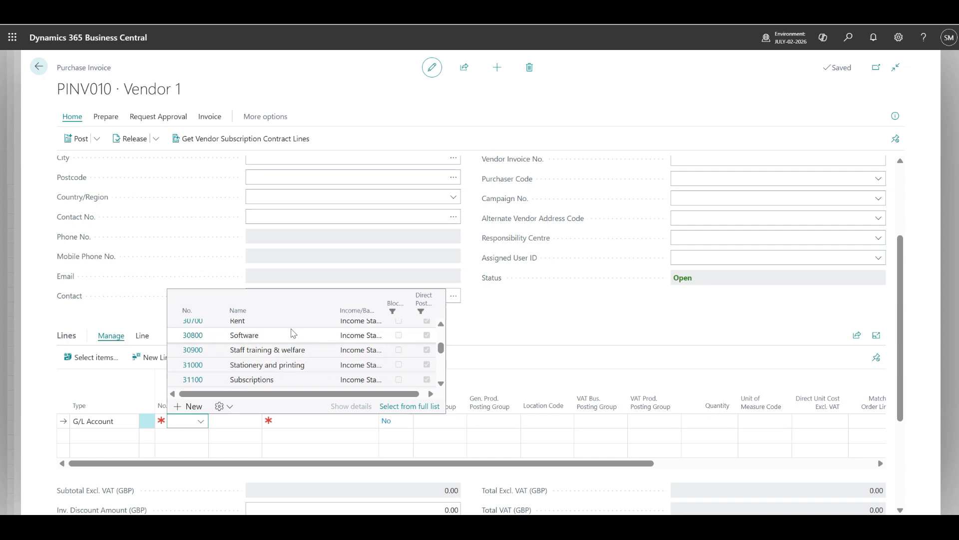
pyautogui.click(293, 322)
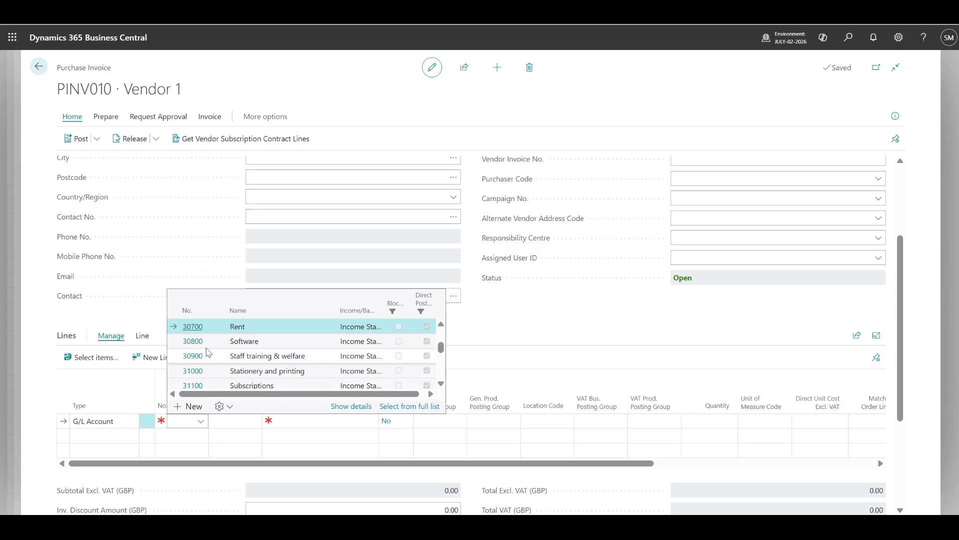
pyautogui.click(198, 332)
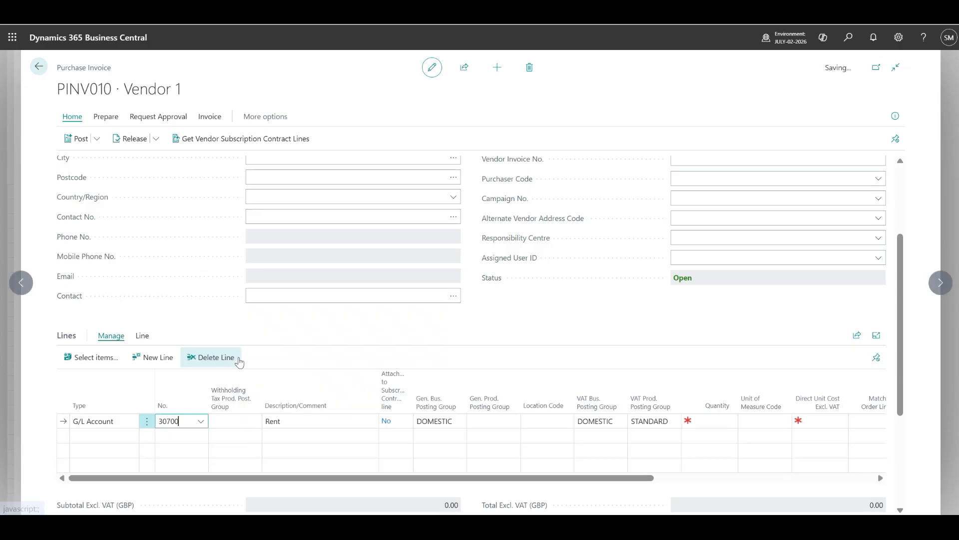
# Set the Gen. Prod. Posting Group of the Rent line to RETAIL
pyautogui.press('Tab')
pyautogui.press('Tab')
pyautogui.press('Tab')
pyautogui.press('Tab')
pyautogui.press('Tab')
pyautogui.press('Tab')
pyautogui.press('Tab')
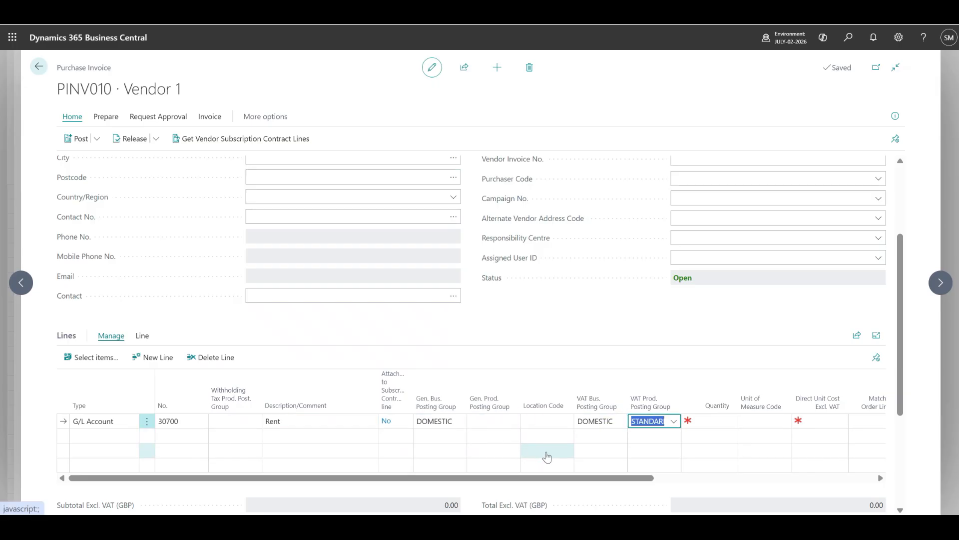
pyautogui.scroll(-3, 480, 420)
pyautogui.click(658, 286)
pyautogui.click(475, 288)
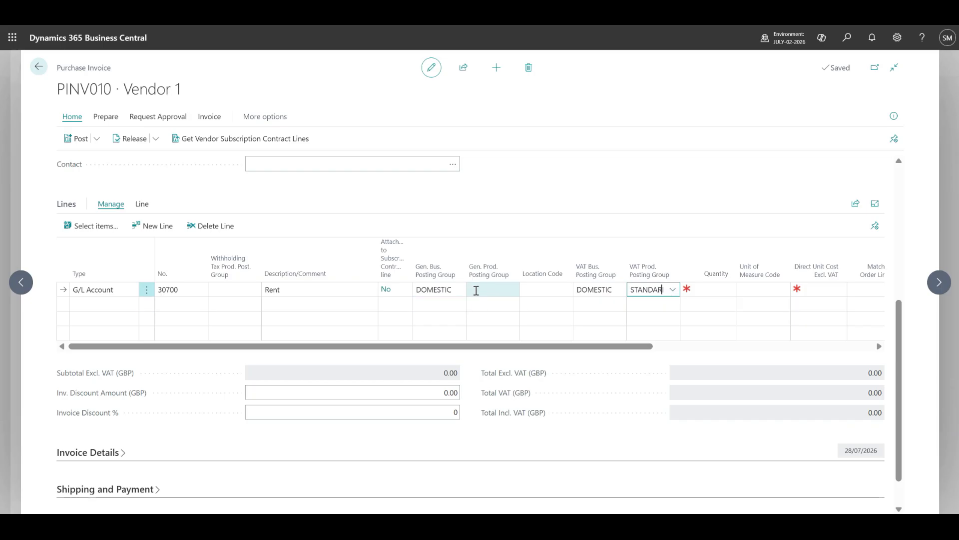
pyautogui.write('RETAIL')
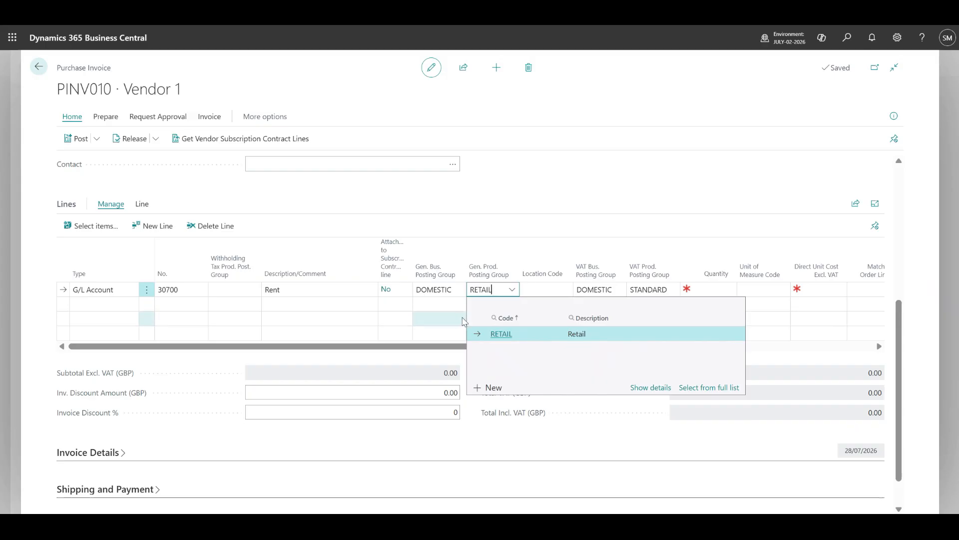
pyautogui.click(510, 336)
# Give the Rent line a quantity of 1 and a direct unit cost of 100 excluding VAT
pyautogui.press('Tab')
pyautogui.press('Tab')
pyautogui.press('Tab')
pyautogui.press('Tab')
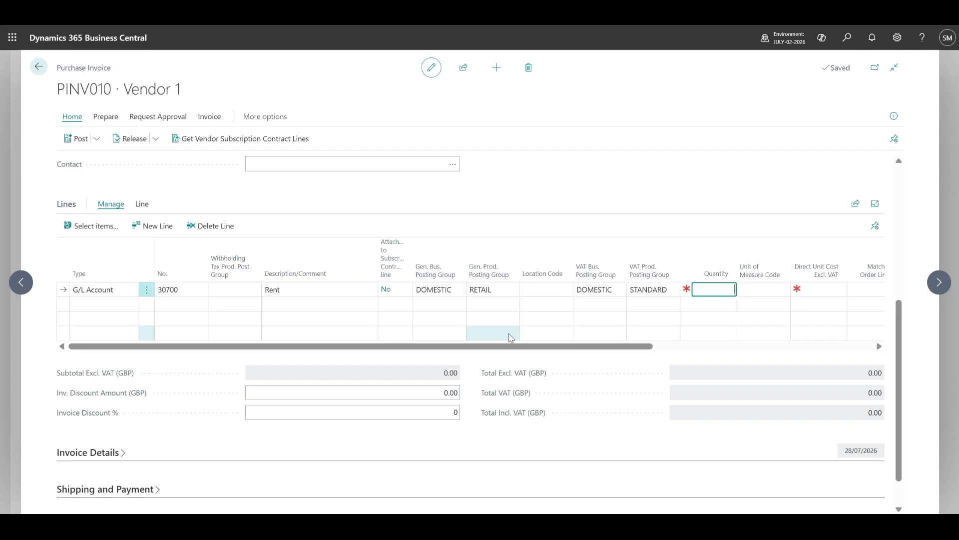
pyautogui.press('Tab')
pyautogui.press('Tab')
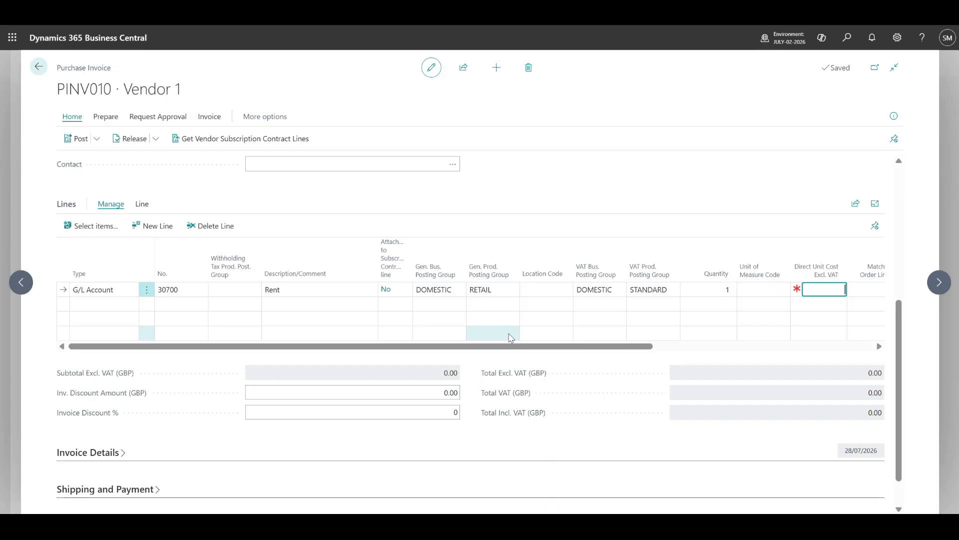
pyautogui.write('100')
pyautogui.press('Tab')
pyautogui.moveTo(575, 346); pyautogui.dragTo(505, 356)
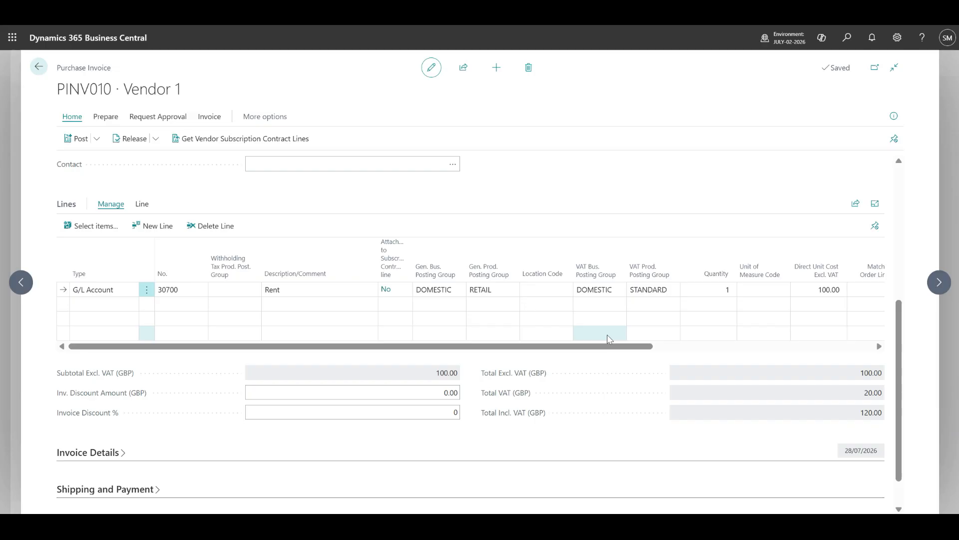
# Post the purchase invoice, accepting the differing posting date, without opening the posted document
pyautogui.click(75, 141)
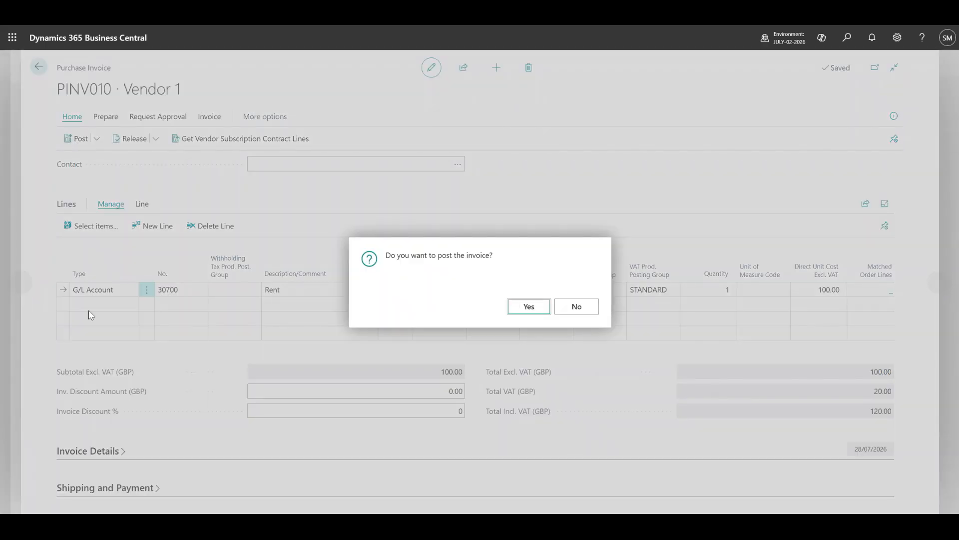
pyautogui.click(530, 307)
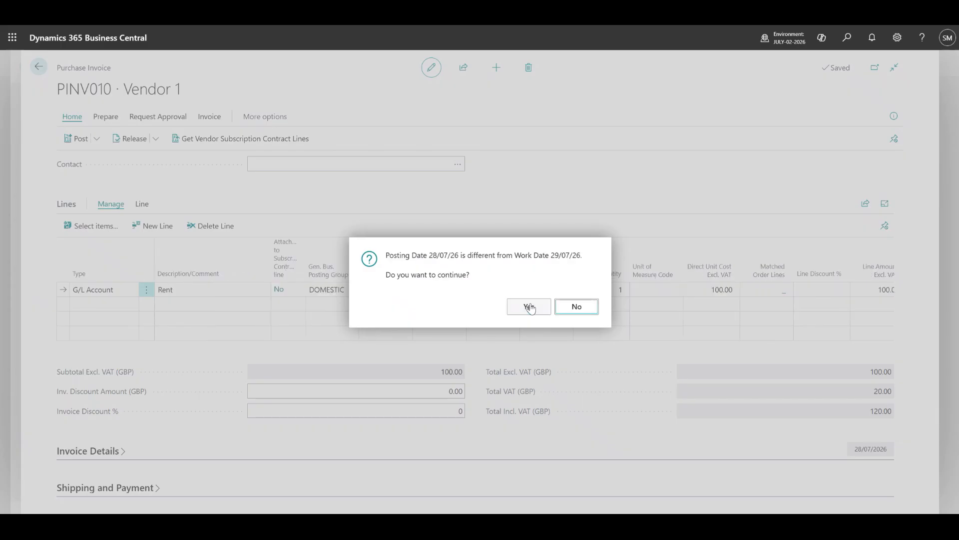
pyautogui.click(535, 311)
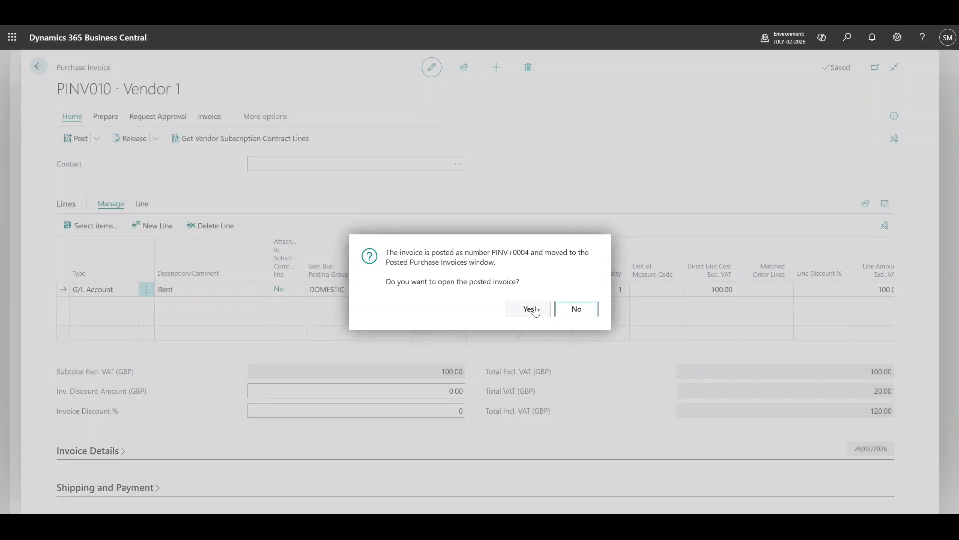
pyautogui.click(577, 310)
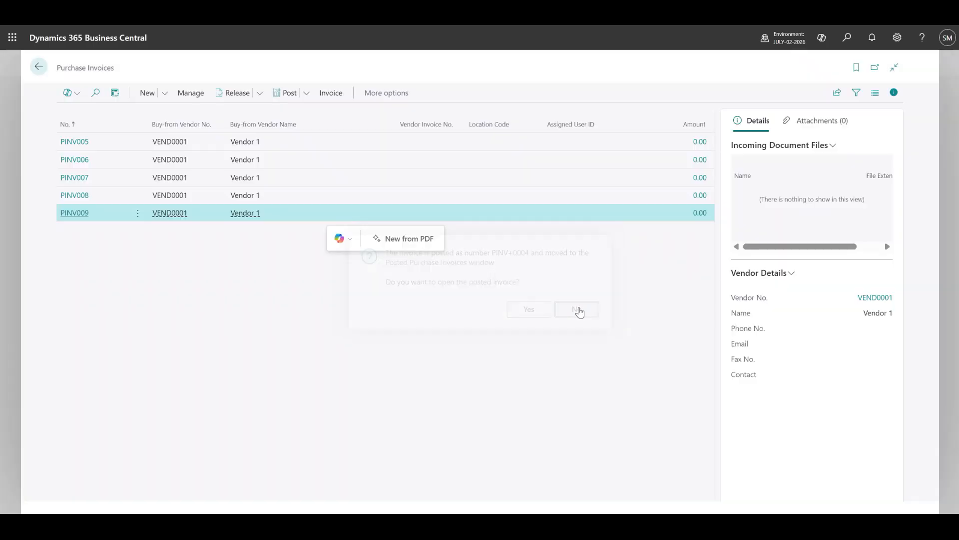
# Find the VAT Statements page and open the statement of the TRAINING template
pyautogui.click(846, 38)
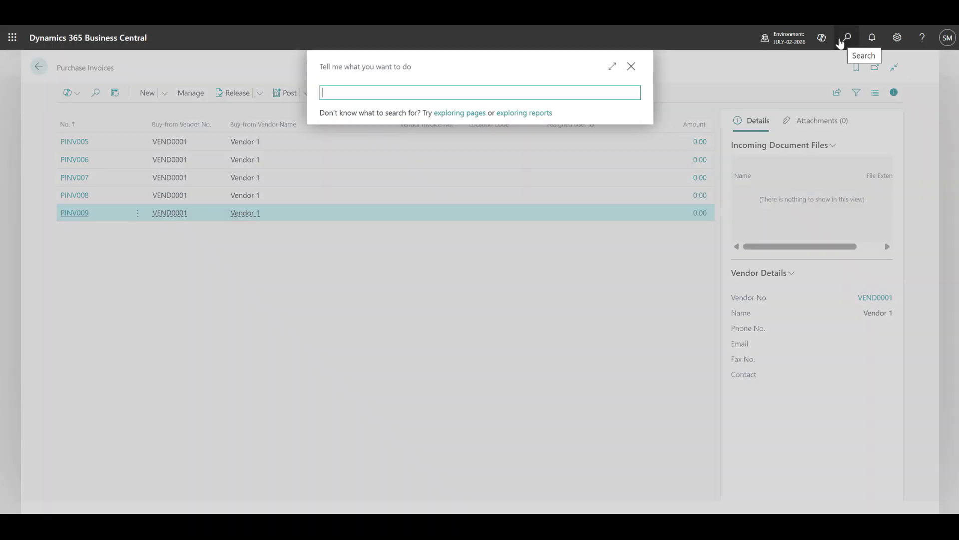
pyautogui.click(384, 91)
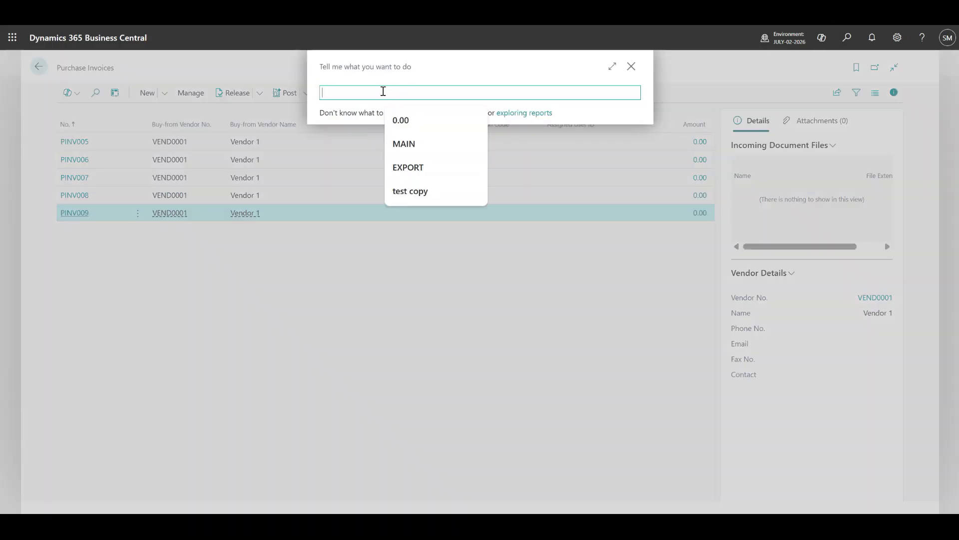
pyautogui.write('VAT STATE')
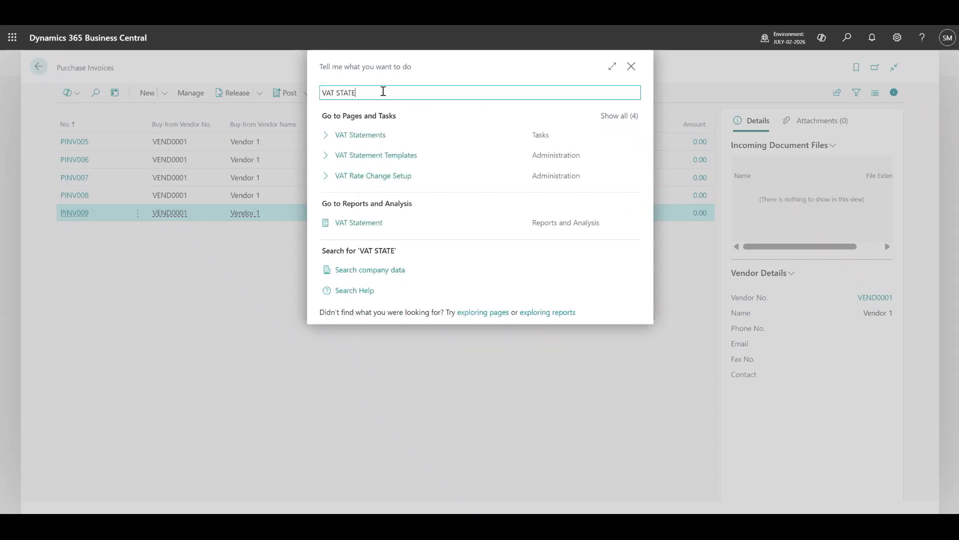
pyautogui.click(350, 138)
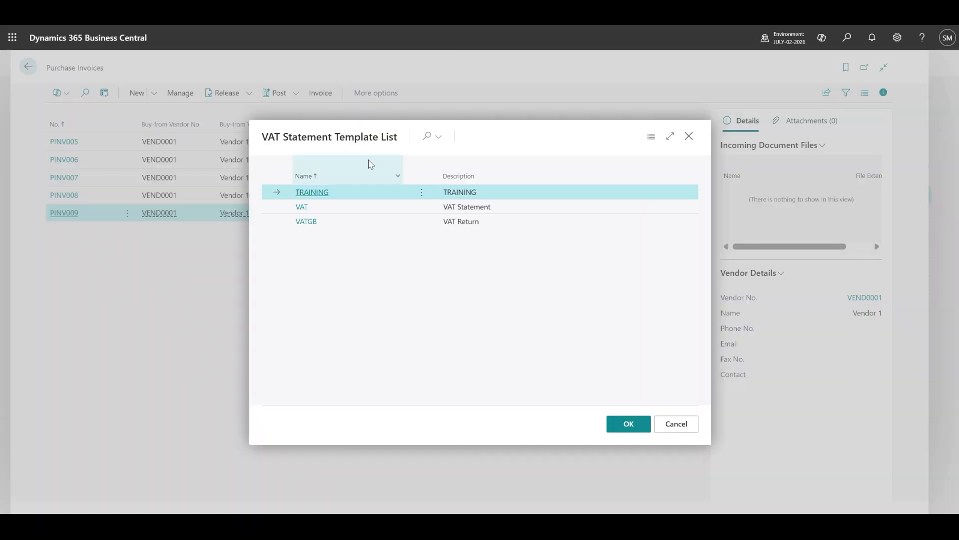
pyautogui.click(633, 432)
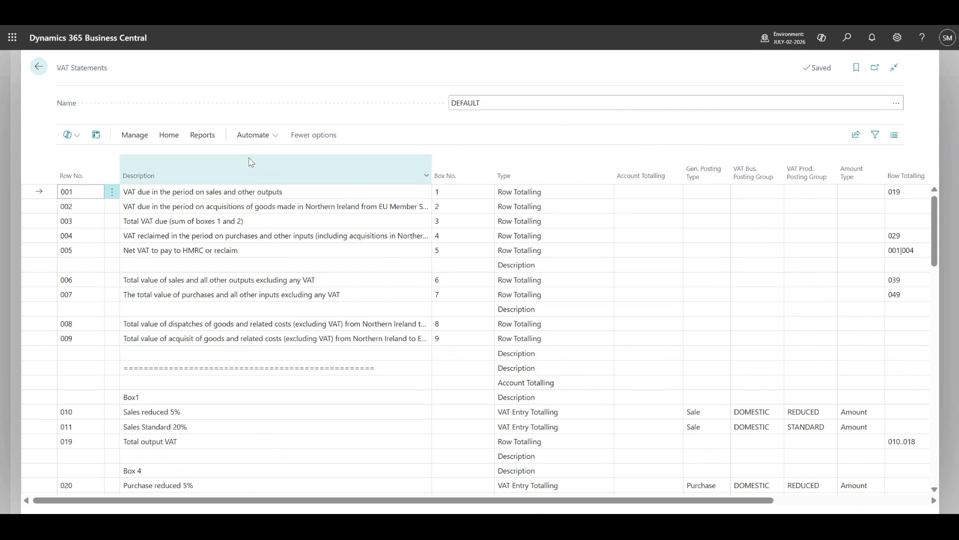
# Preview the VAT statement and review the column amounts from the summary boxes down to the Box 1 and Box 4 rows
pyautogui.click(168, 136)
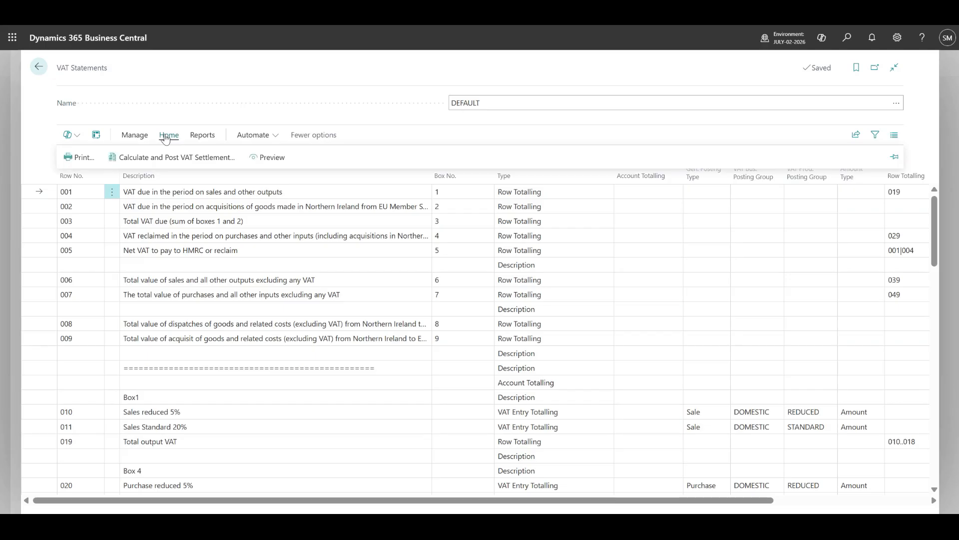
pyautogui.click(270, 156)
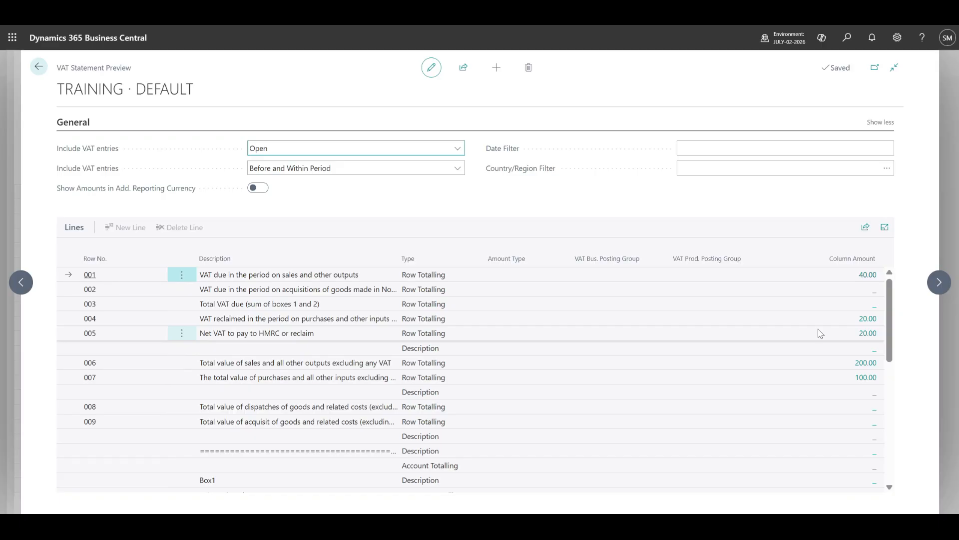
pyautogui.scroll(-3, 823, 327)
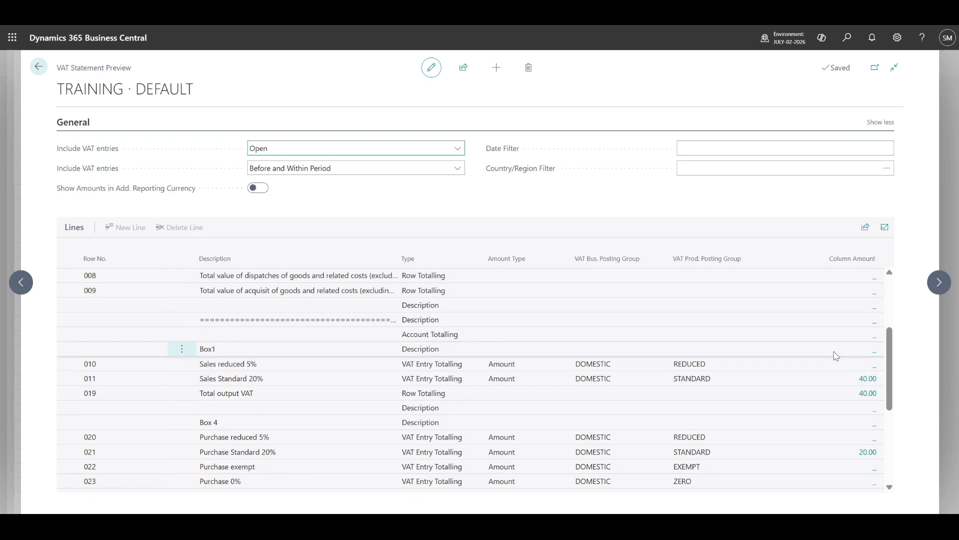
pyautogui.scroll(-3, 835, 356)
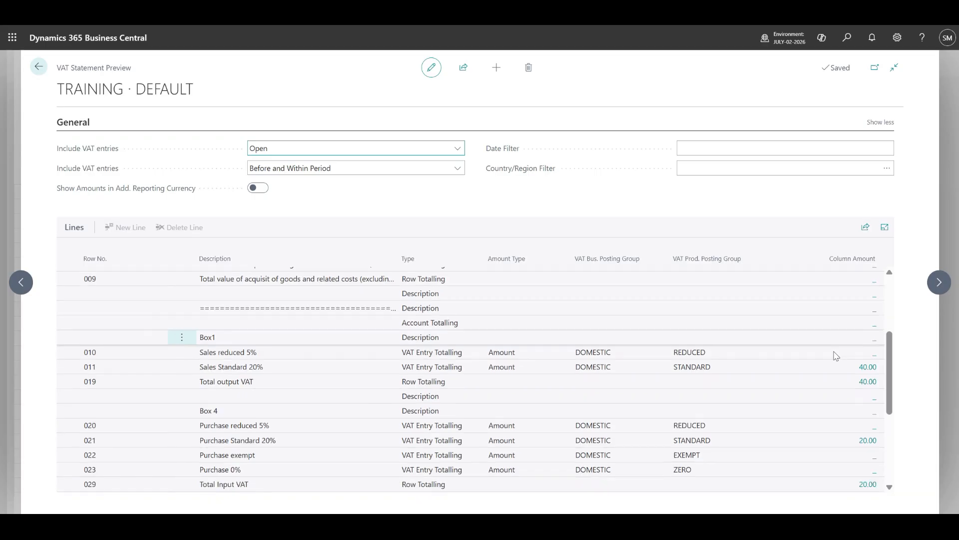
# Examine the VAT entries behind the Box 1 amount for Sales Standard 20%, and return to the preview
pyautogui.scroll(3, 842, 345)
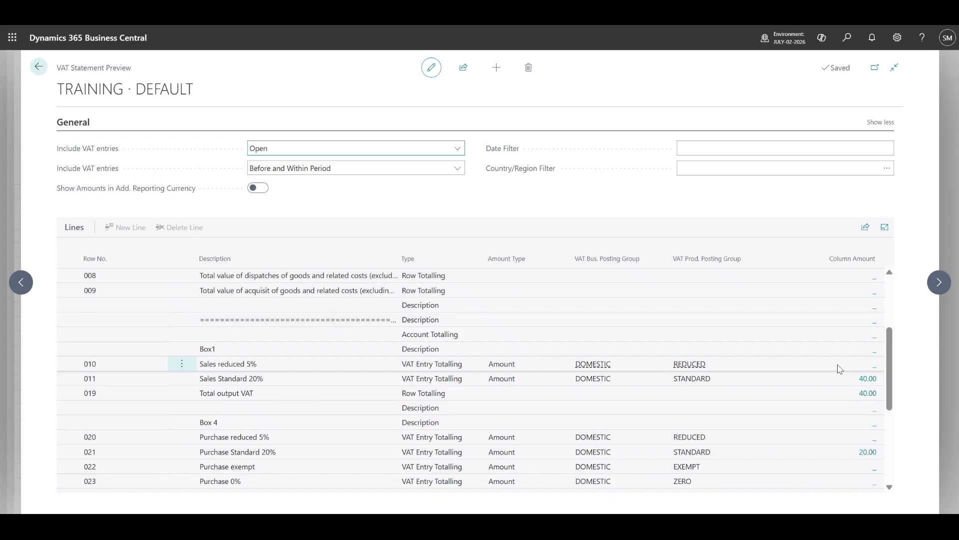
pyautogui.click(863, 384)
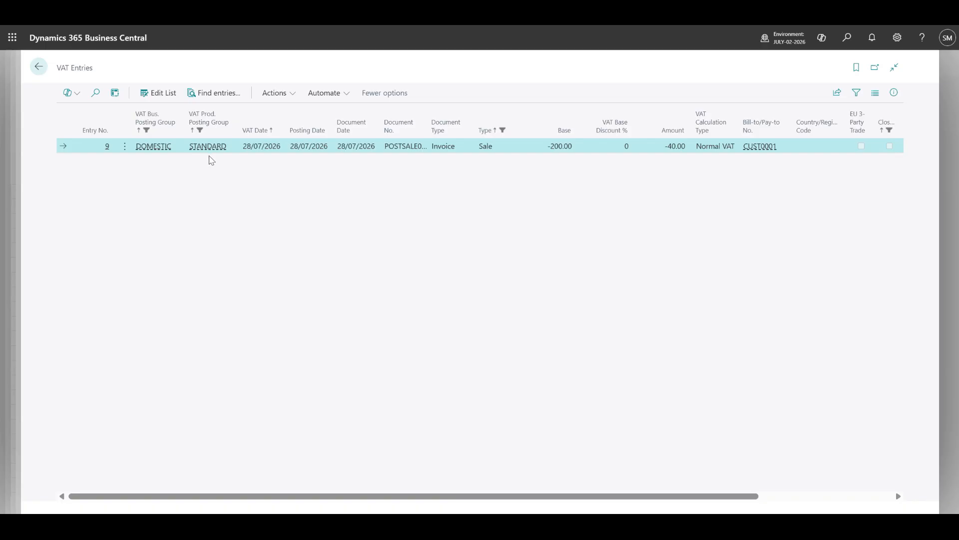
pyautogui.press('Escape')
# Examine the VAT entries behind the Box 4 amount for Purchase Standard 20%, and return to the preview
pyautogui.scroll(-2, 832, 395)
pyautogui.click(867, 387)
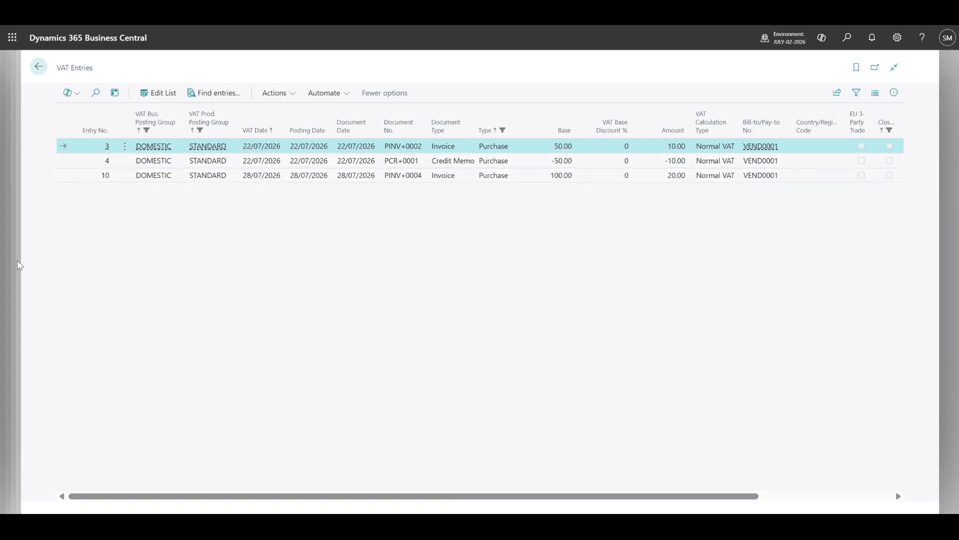
pyautogui.press('Escape')
# Review the Box 6 and Box 7 base amounts in the preview, and return to the VAT statement
pyautogui.scroll(-3, 761, 347)
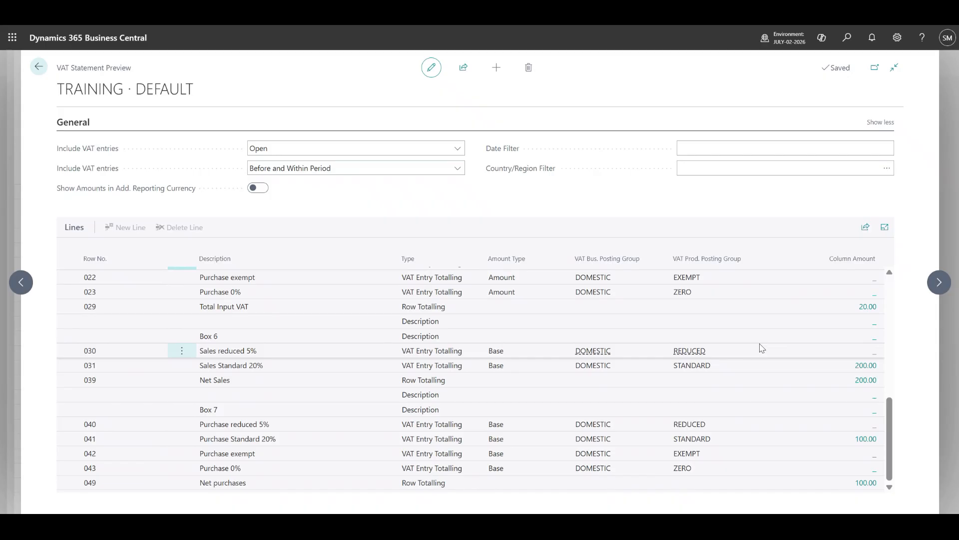
pyautogui.scroll(8, 760, 347)
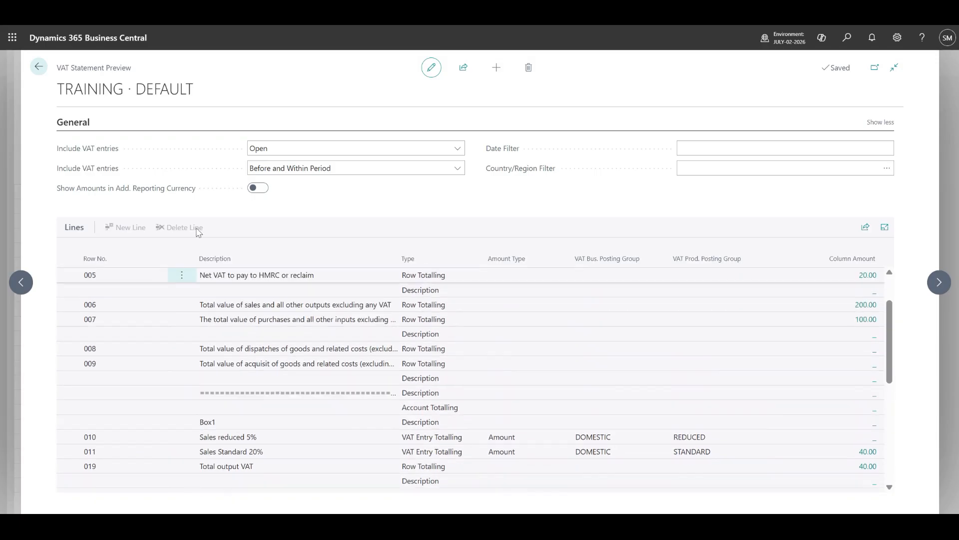
pyautogui.press('Escape')
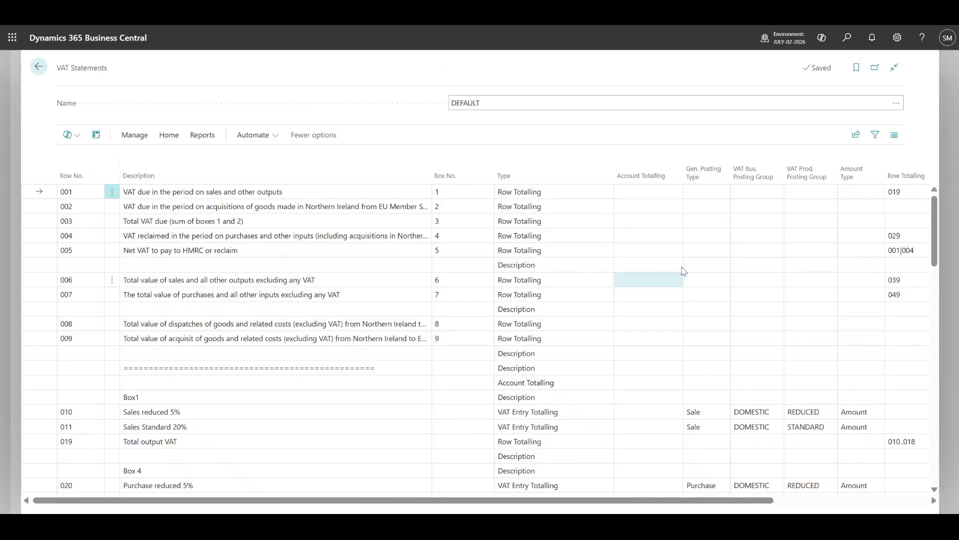